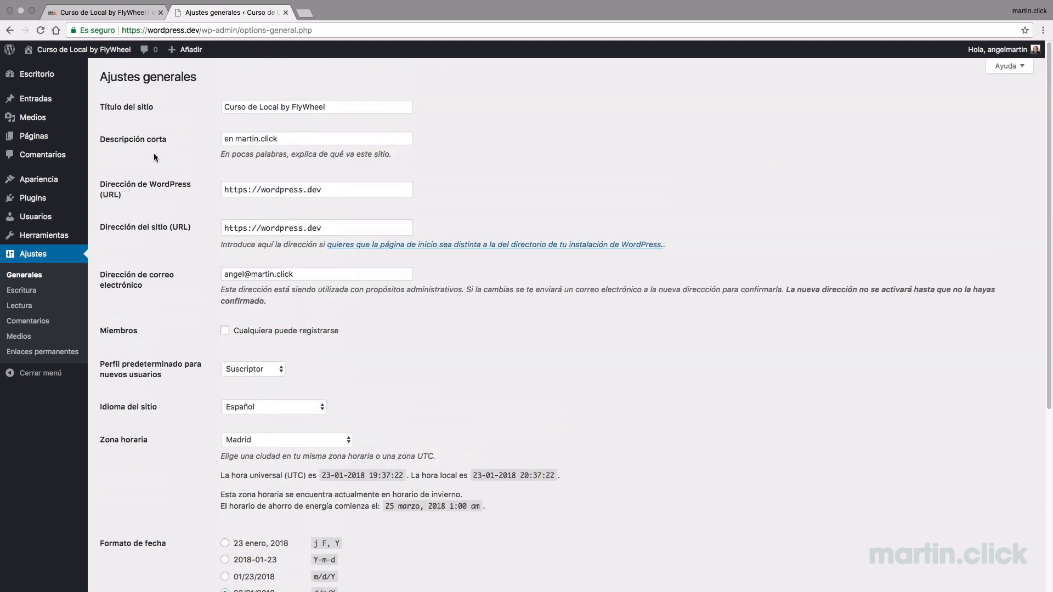
View the site's front page in the browser, then switch to the desktop with Local and Finder
{"action": "left_click", "coordinate": [104, 13]}
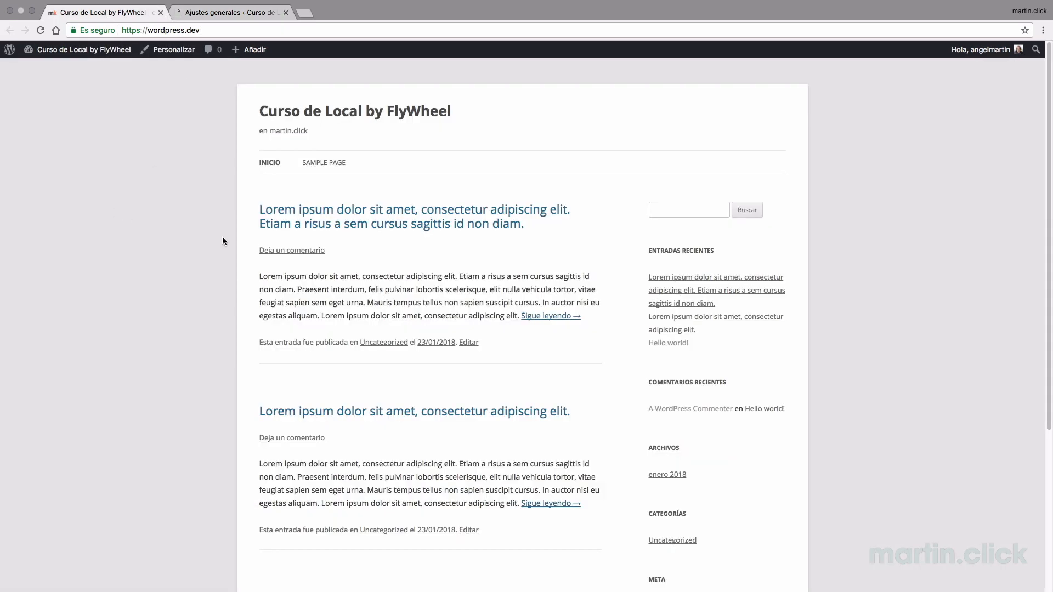
{"action": "key", "text": "ctrl+Left"}
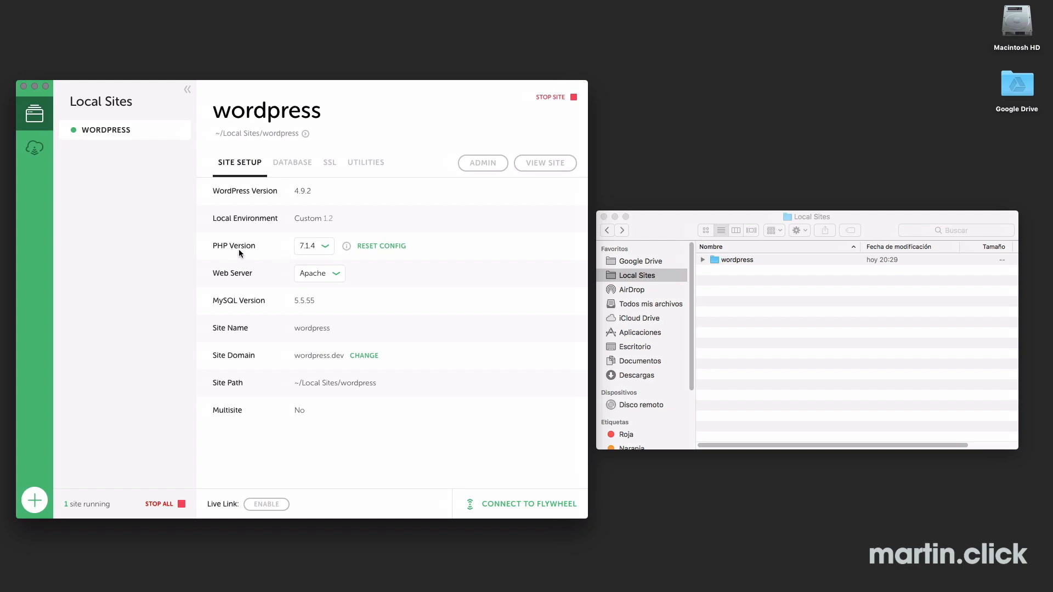
{"action": "left_click", "coordinate": [307, 246]}
{"action": "left_click", "coordinate": [306, 277]}
{"action": "left_click", "coordinate": [250, 269]}
{"action": "right_click", "coordinate": [136, 135]}
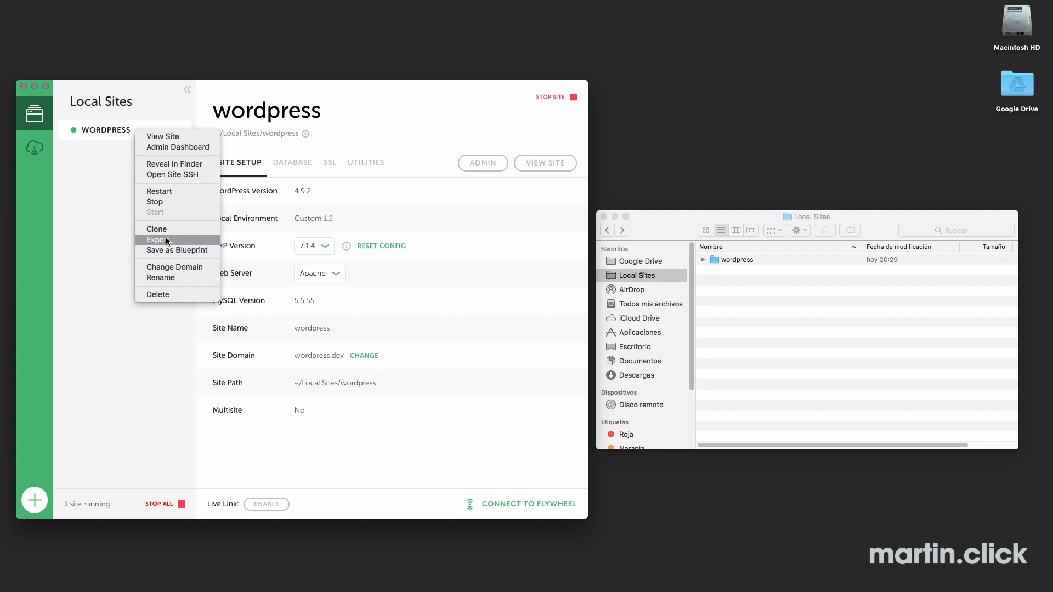
{"action": "left_click", "coordinate": [95, 248]}
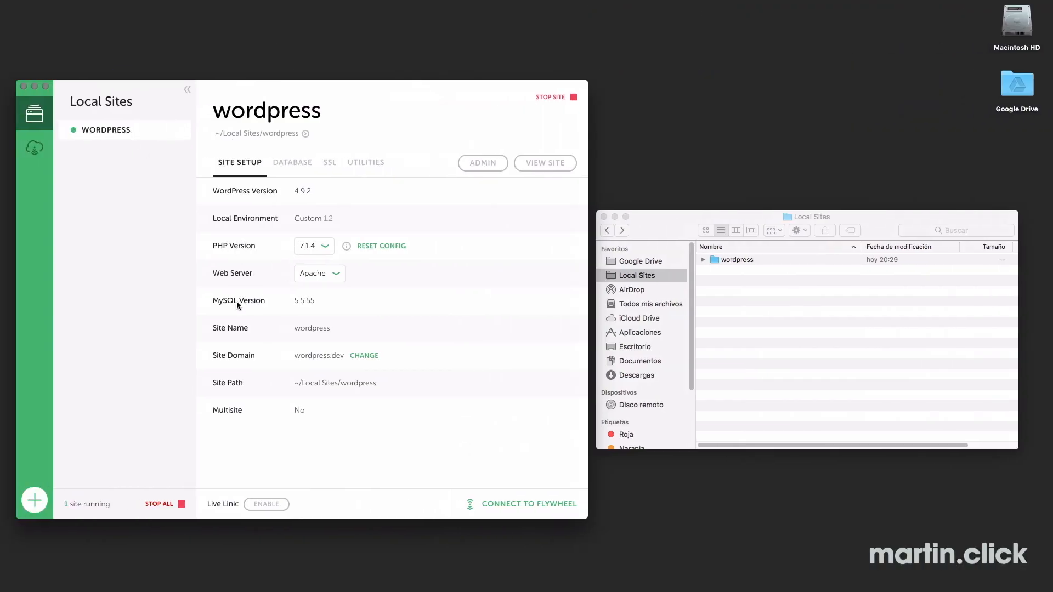
Check the site's SSL details, then browse Local Sites > wordpress > app into the public folder
{"action": "left_click", "coordinate": [329, 163]}
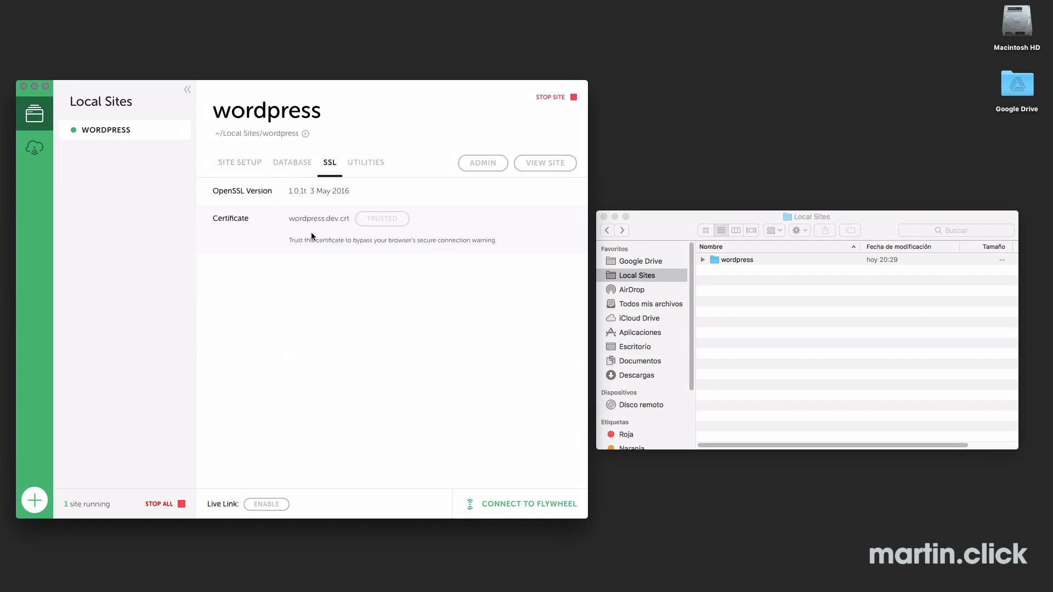
{"action": "left_click", "coordinate": [245, 170]}
{"action": "left_click", "coordinate": [648, 225]}
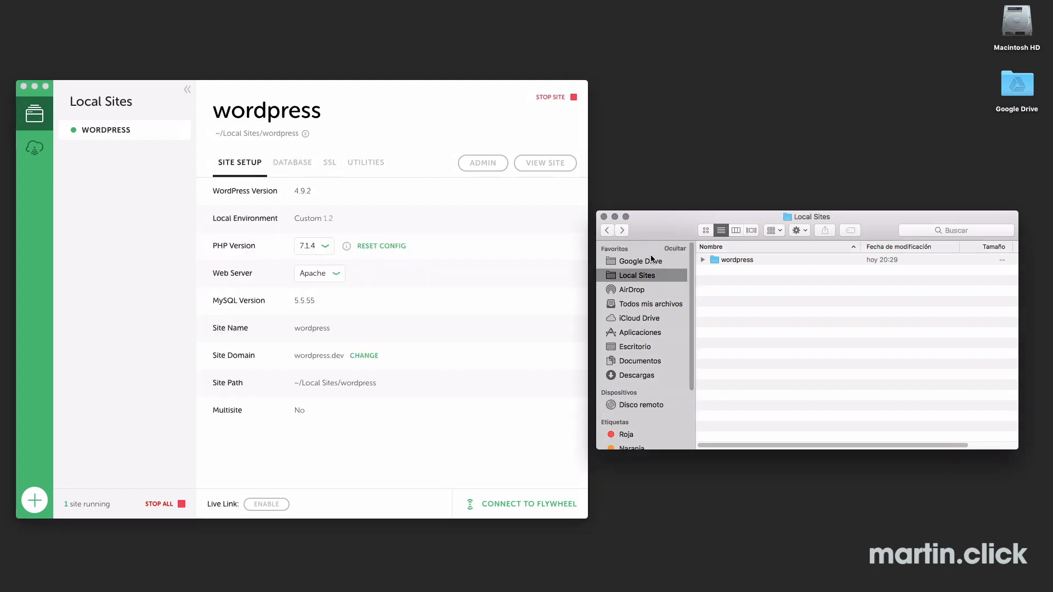
{"action": "double_click", "coordinate": [714, 261]}
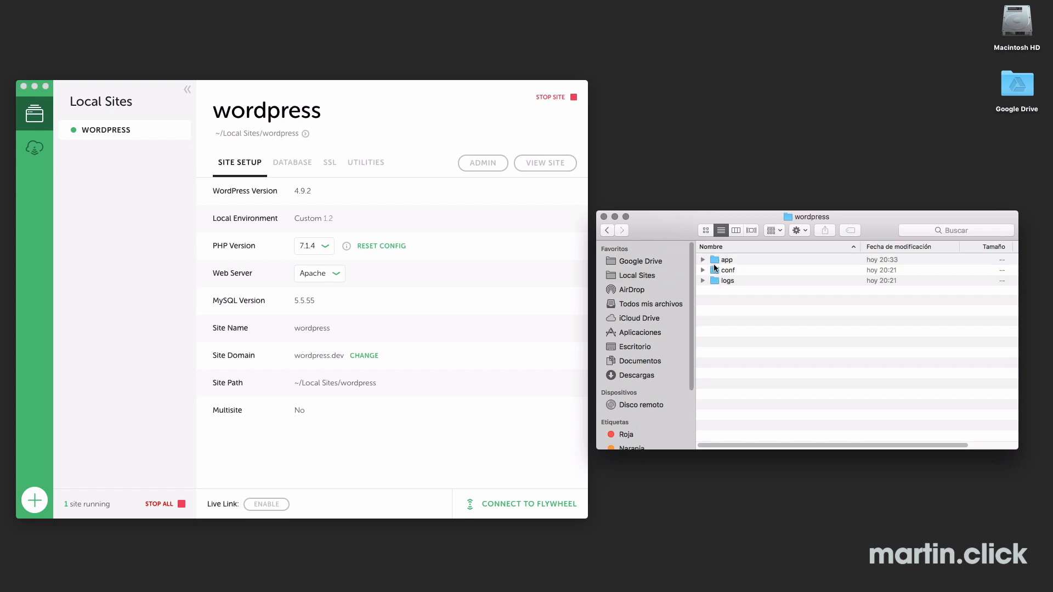
{"action": "double_click", "coordinate": [714, 259]}
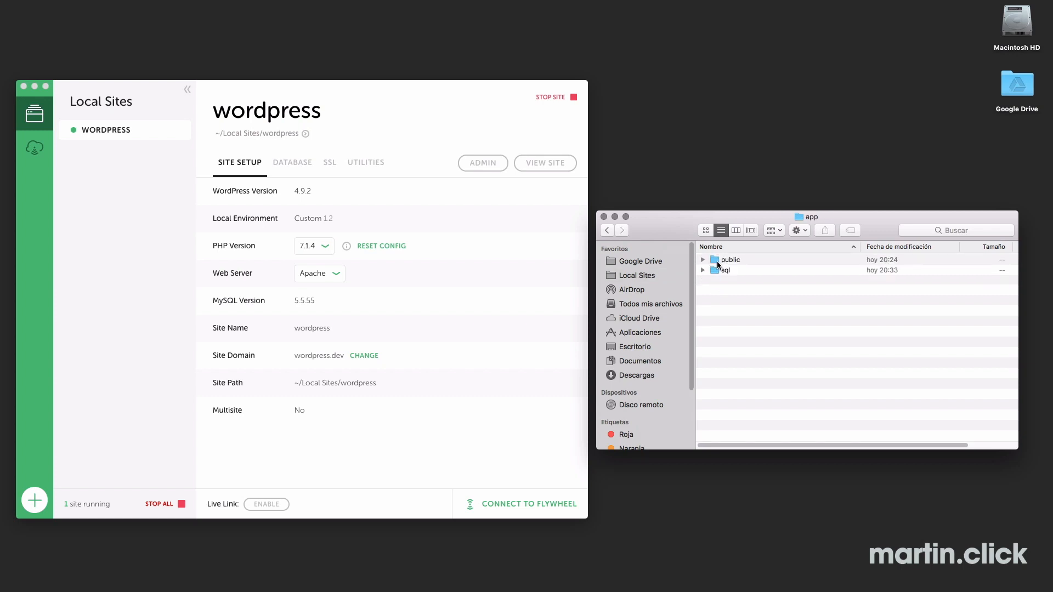
{"action": "left_click", "coordinate": [703, 269]}
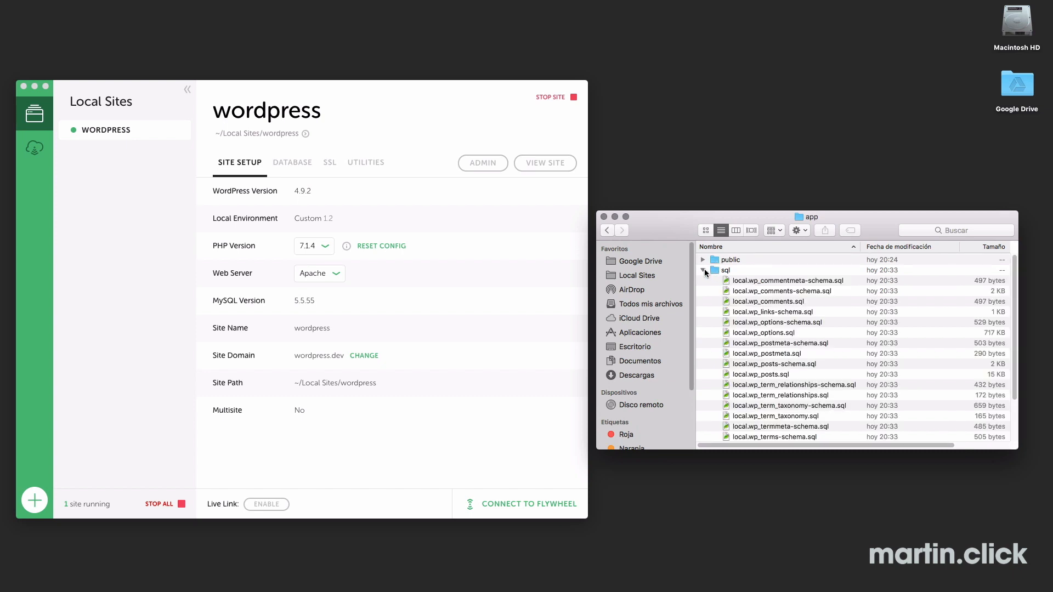
{"action": "scroll", "coordinate": [743, 321], "scroll_direction": "down", "scroll_amount": 4}
{"action": "scroll", "coordinate": [745, 328], "scroll_direction": "up", "scroll_amount": 4}
{"action": "left_click", "coordinate": [703, 271]}
{"action": "double_click", "coordinate": [727, 259]}
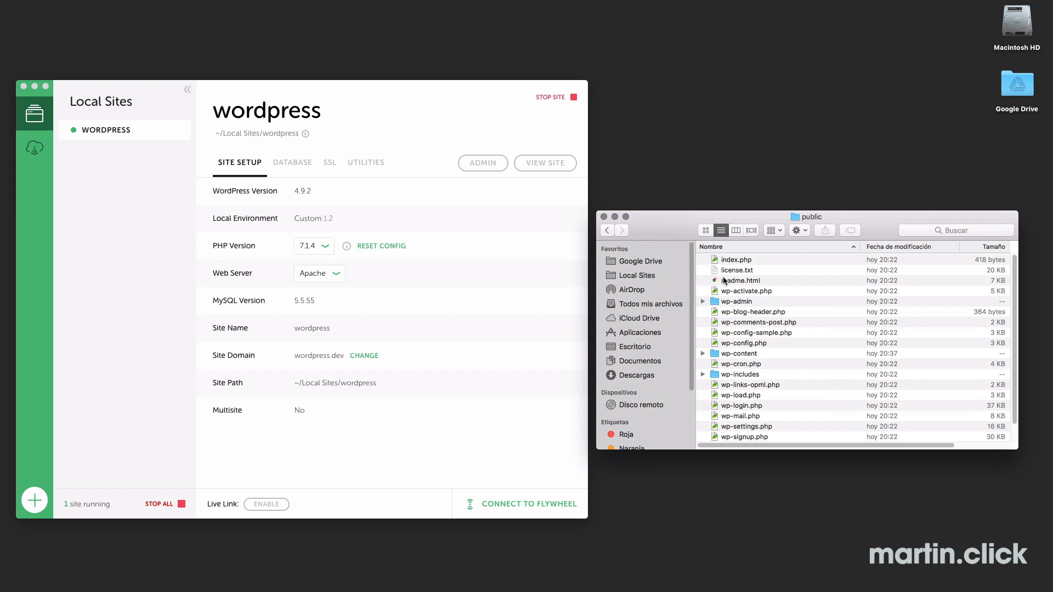
Go back up to Local Sites and reopen wordpress > app > public with the WordPress files
{"action": "left_click", "coordinate": [607, 231]}
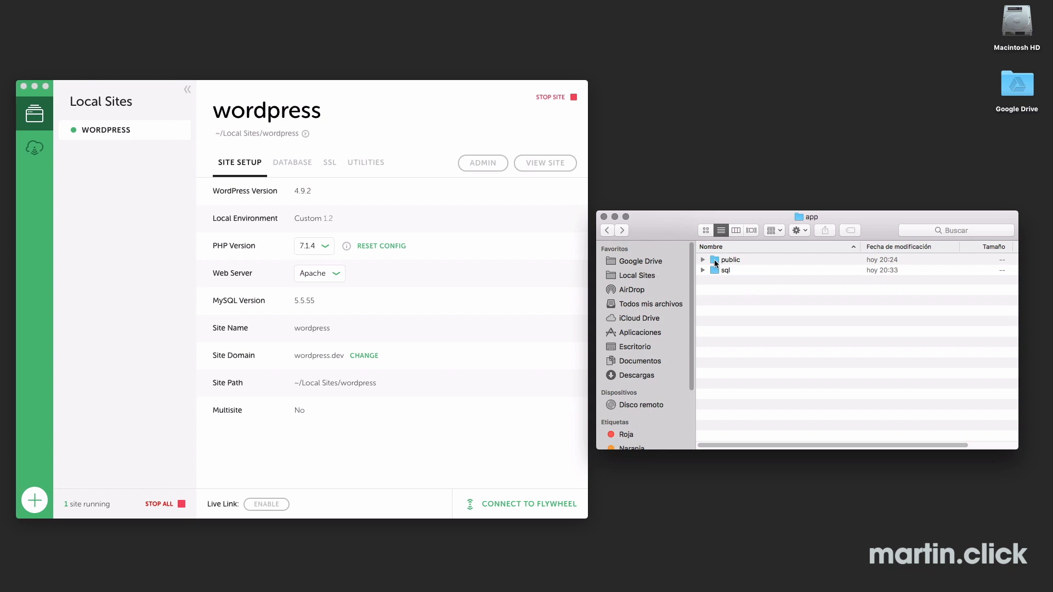
{"action": "left_click", "coordinate": [607, 230]}
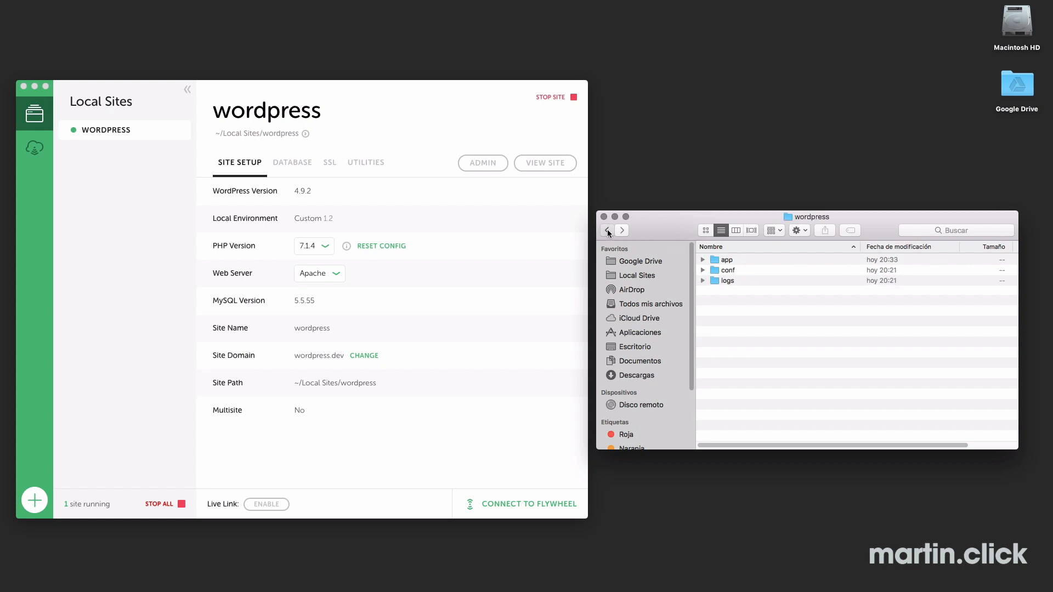
{"action": "left_click", "coordinate": [606, 230]}
{"action": "double_click", "coordinate": [716, 261]}
{"action": "double_click", "coordinate": [716, 261]}
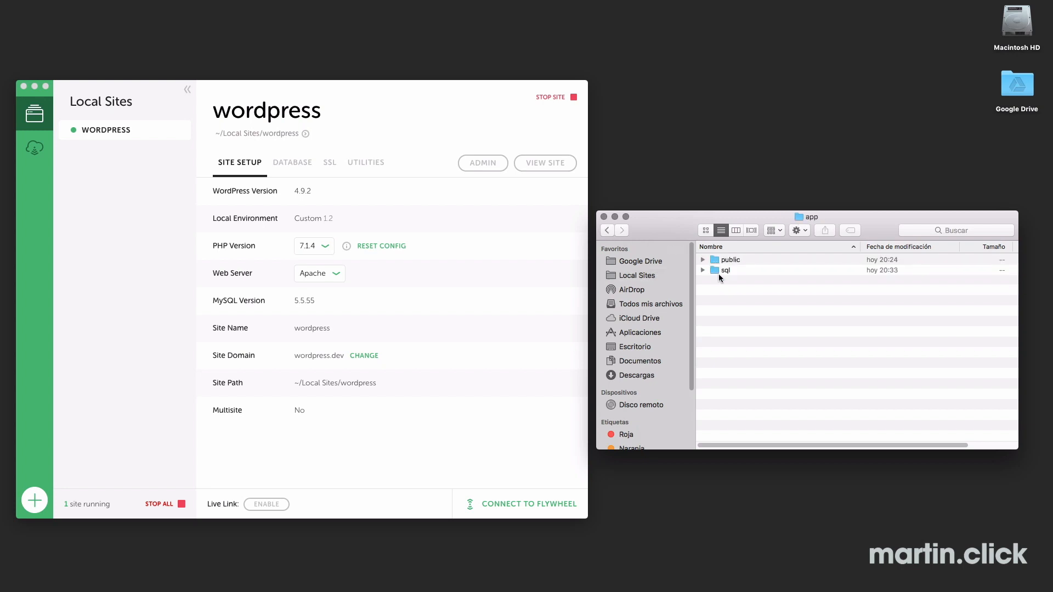
{"action": "double_click", "coordinate": [715, 261]}
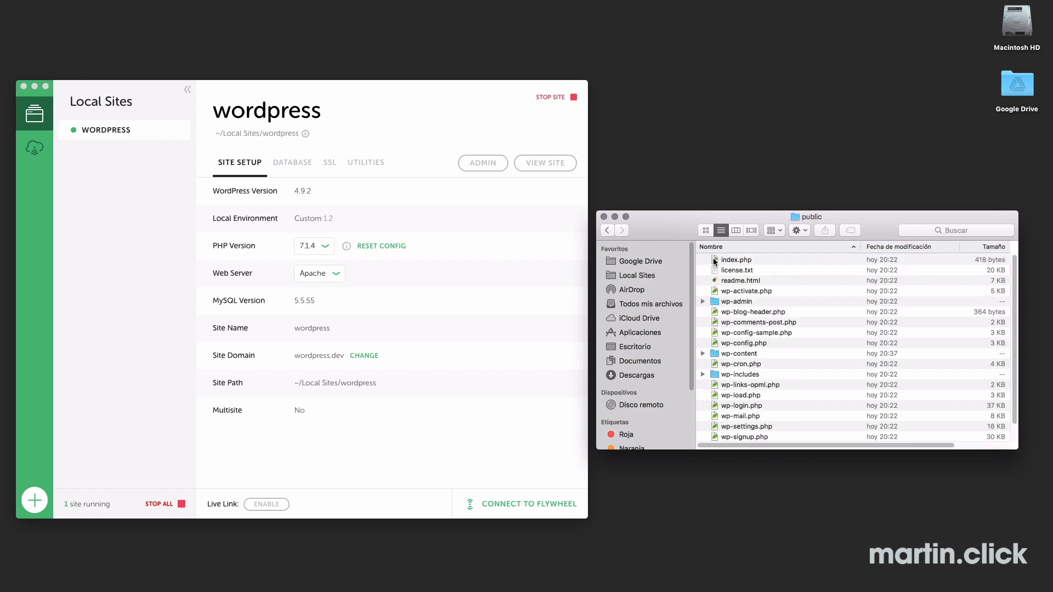
{"action": "right_click", "coordinate": [752, 170]}
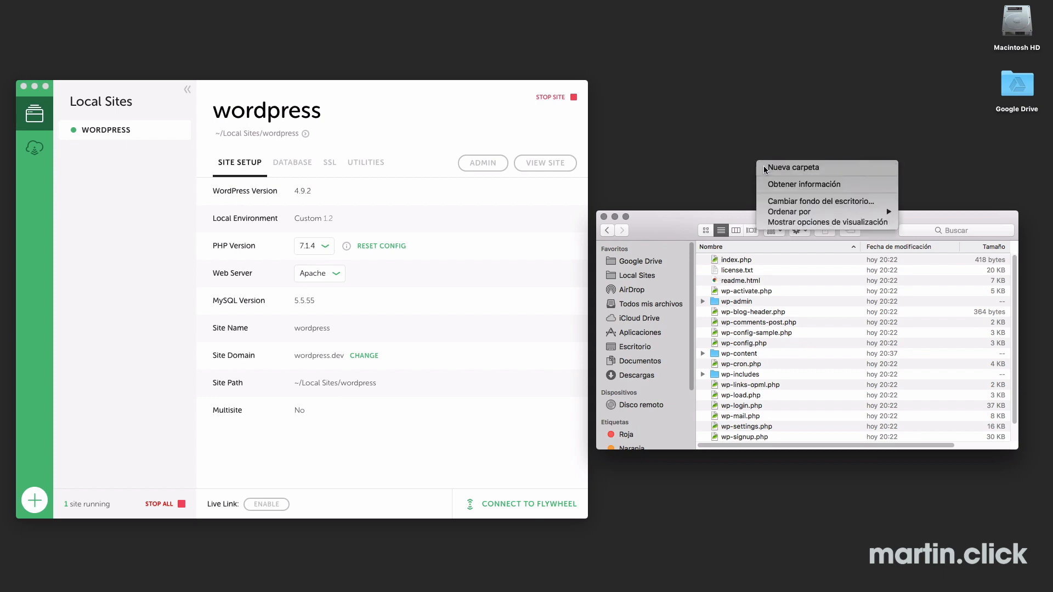
Copy all public WordPress files into a new desktop folder 'carpeta sin título', then return to app
{"action": "left_click", "coordinate": [773, 168]}
{"action": "double_click", "coordinate": [1017, 85]}
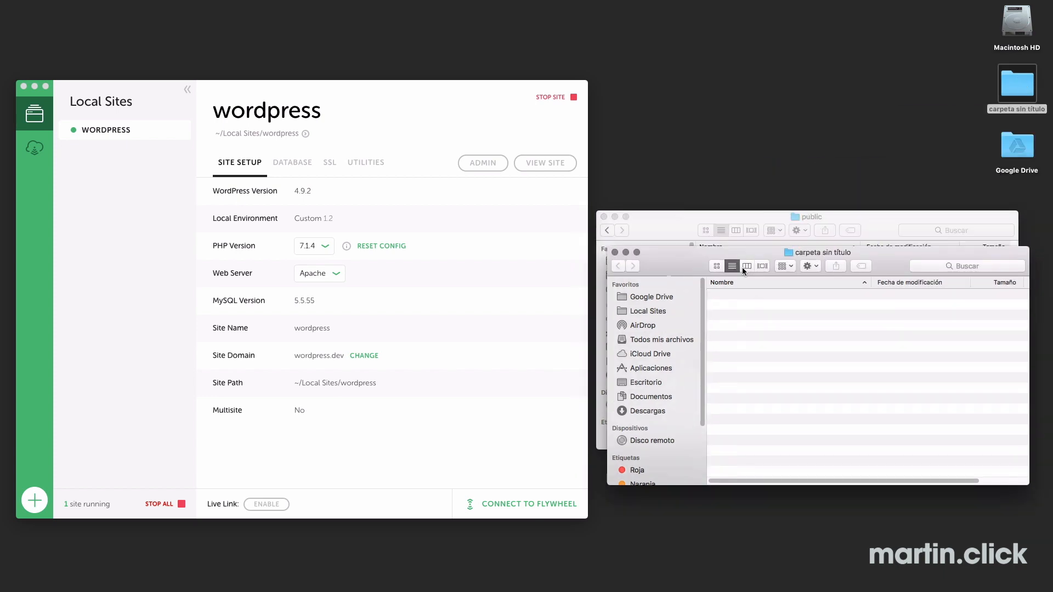
{"action": "left_click_drag", "start_coordinate": [740, 237], "coordinate": [541, 358]}
{"action": "left_click", "coordinate": [760, 263]}
{"action": "key", "text": "super+a"}
{"action": "left_click_drag", "start_coordinate": [747, 268], "coordinate": [569, 469]}
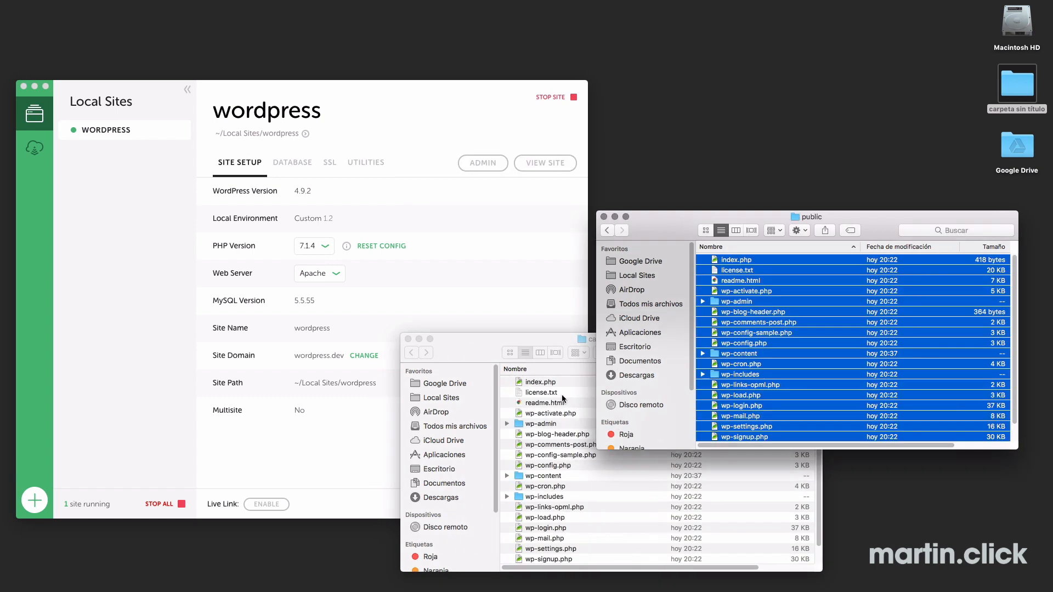
{"action": "left_click", "coordinate": [408, 339]}
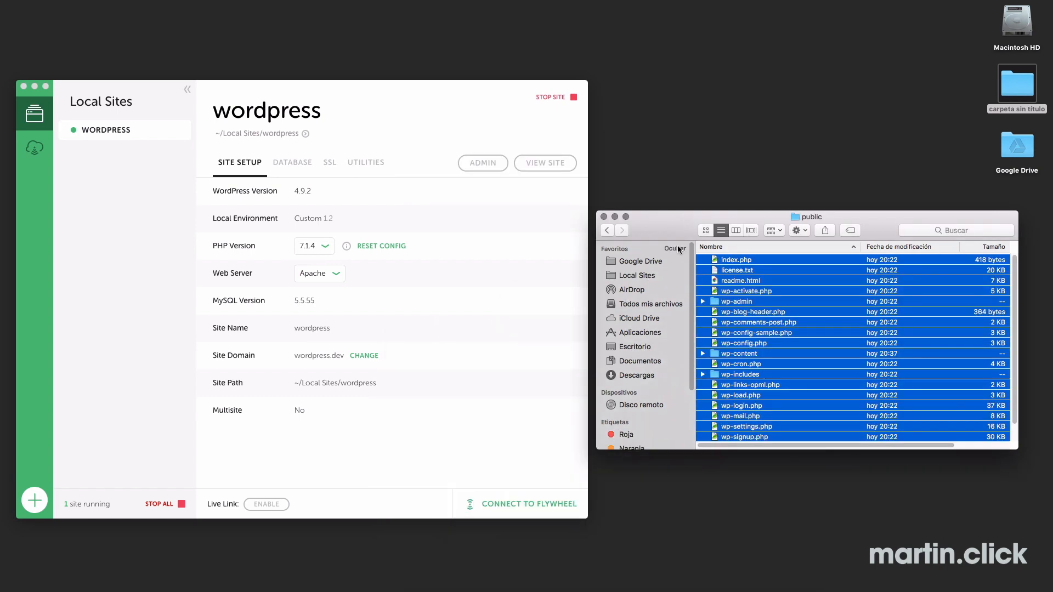
{"action": "left_click", "coordinate": [607, 229]}
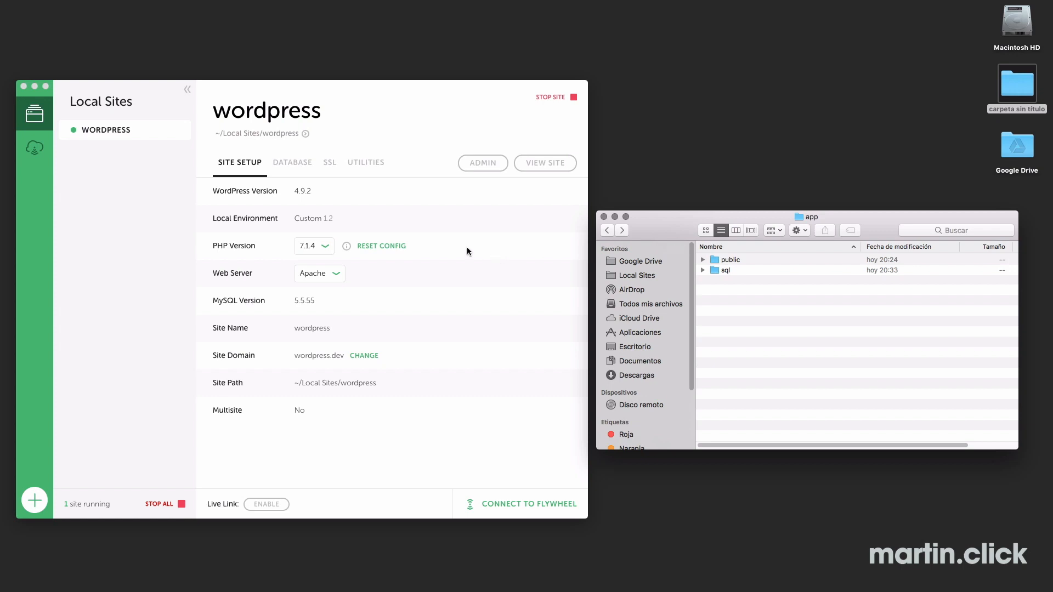
Show the site's database details and open the 'local' database in Sequel Pro
{"action": "left_click", "coordinate": [290, 163]}
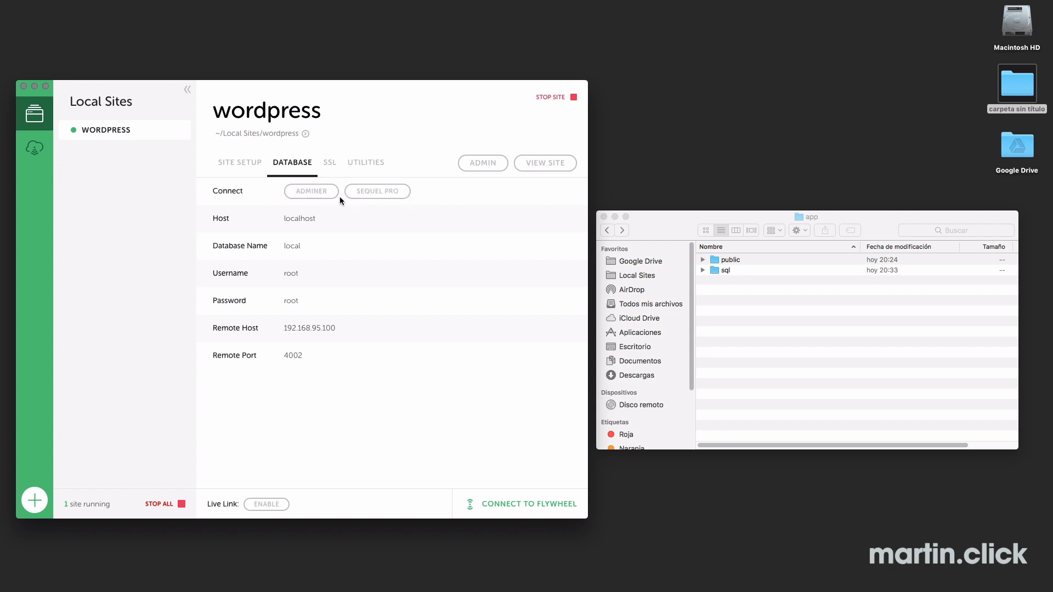
{"action": "left_click", "coordinate": [370, 200]}
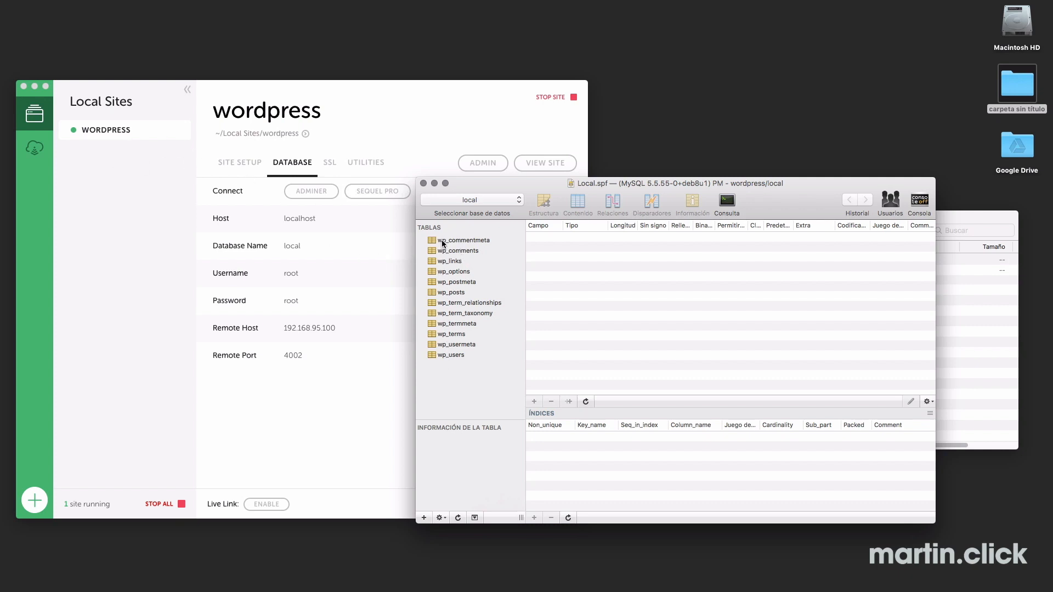
{"action": "left_click", "coordinate": [94, 6]}
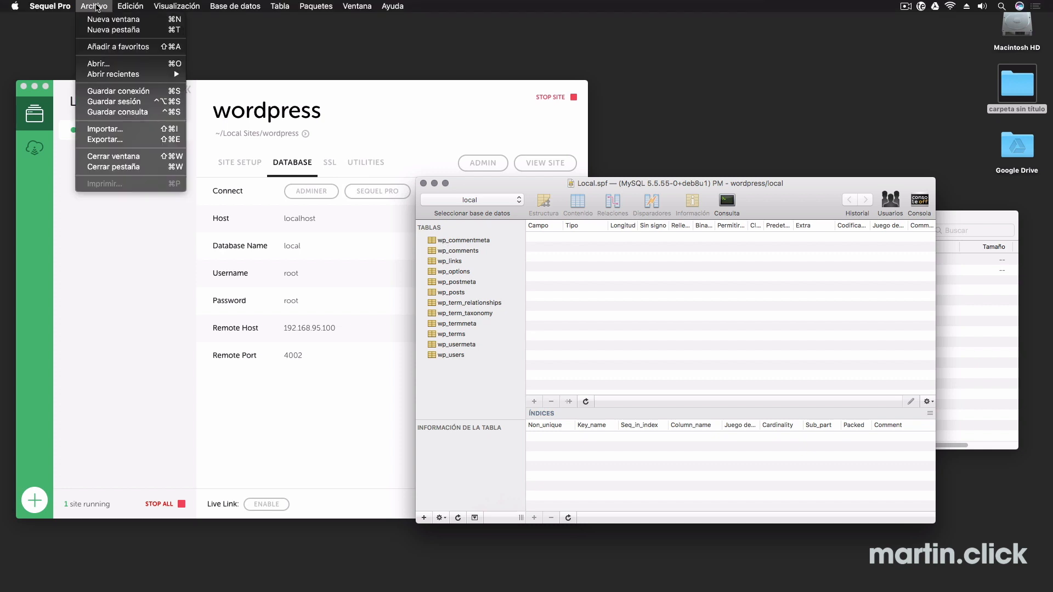
Export all tables with structure and content to an SQL file on the Desktop
{"action": "left_click", "coordinate": [114, 140]}
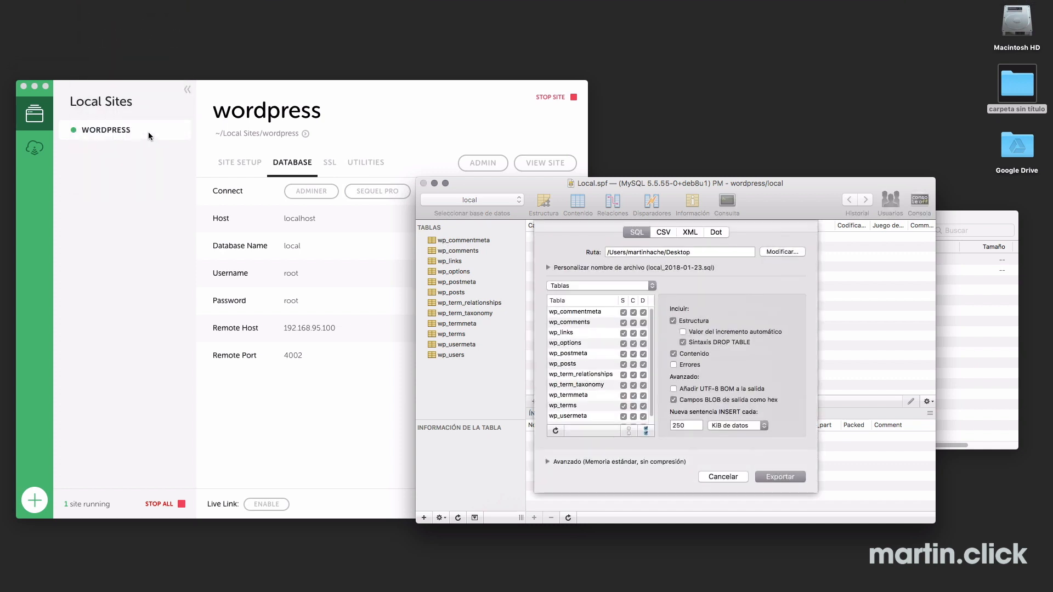
{"action": "scroll", "coordinate": [591, 345], "scroll_direction": "down", "scroll_amount": 2}
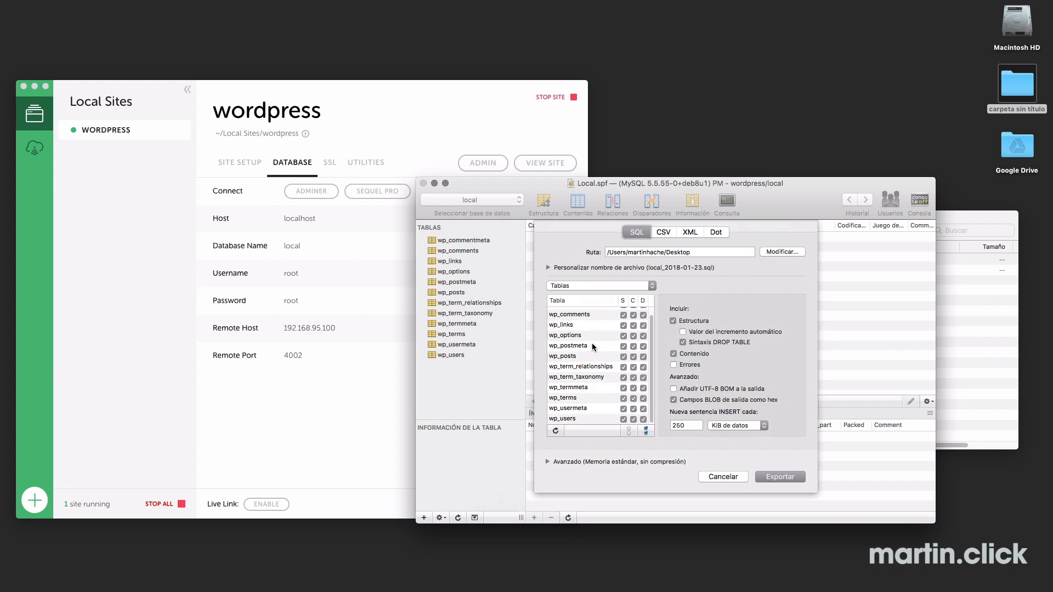
{"action": "scroll", "coordinate": [592, 345], "scroll_direction": "up", "scroll_amount": 2}
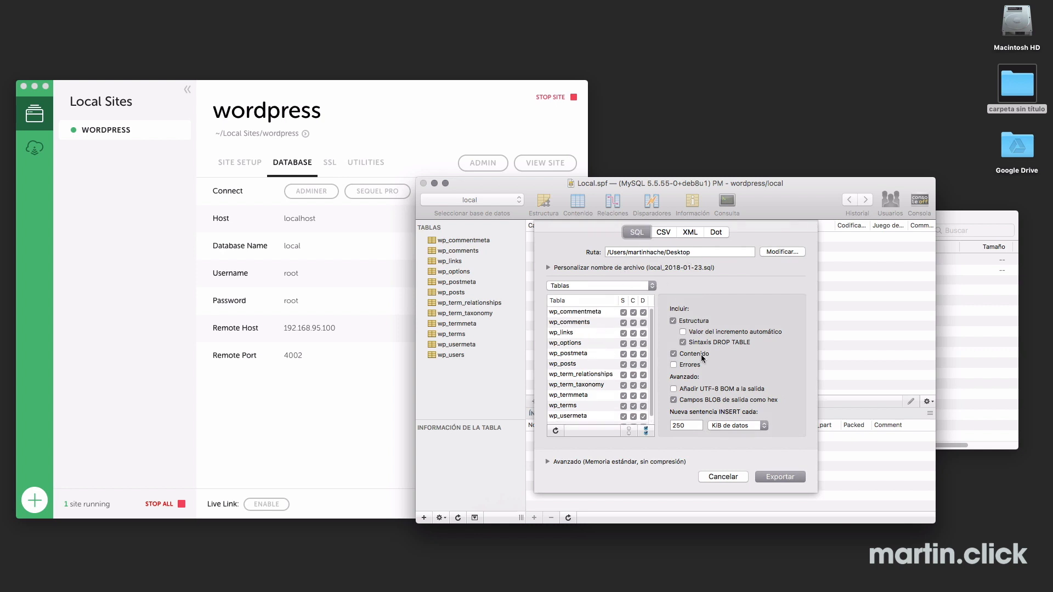
{"action": "left_click", "coordinate": [768, 475]}
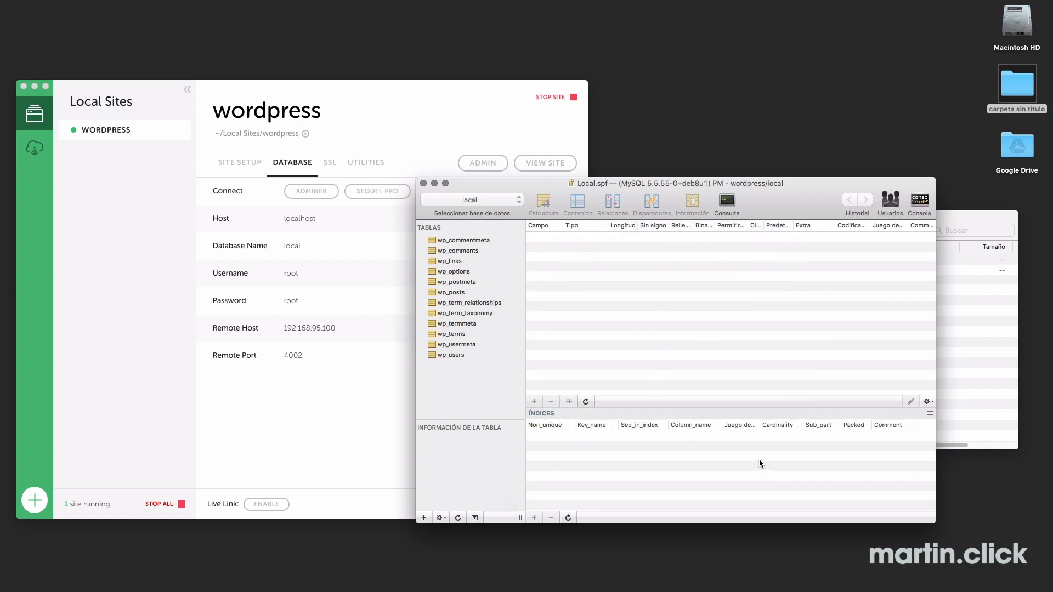
Close the WordPress files folder, the app folder window and Sequel Pro, leaving local_2018-01-23.sql on the desktop
{"action": "left_click", "coordinate": [1012, 208]}
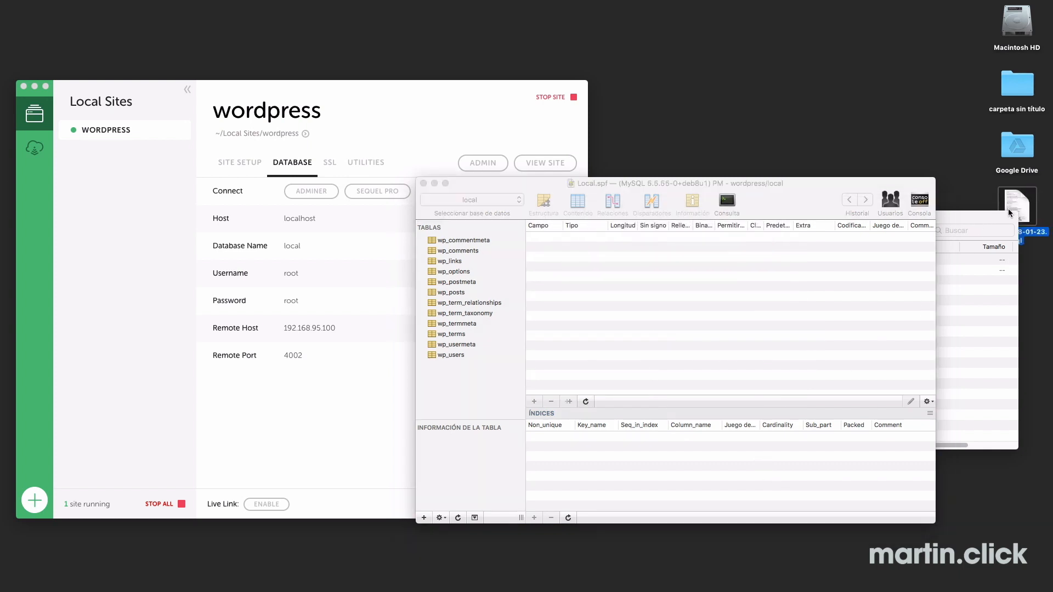
{"action": "left_click", "coordinate": [971, 257]}
{"action": "double_click", "coordinate": [997, 109]}
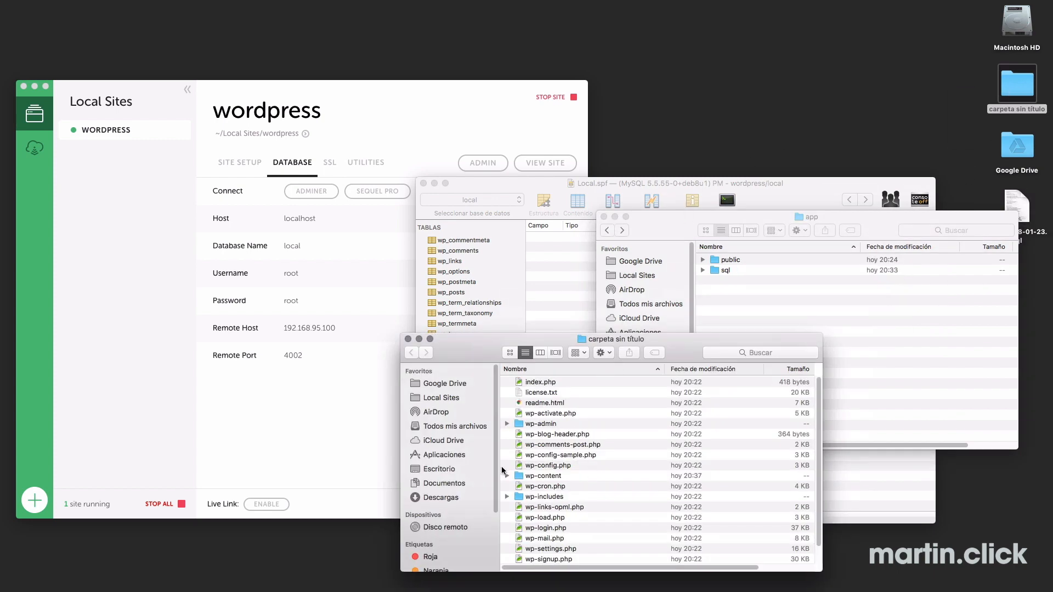
{"action": "left_click", "coordinate": [408, 339]}
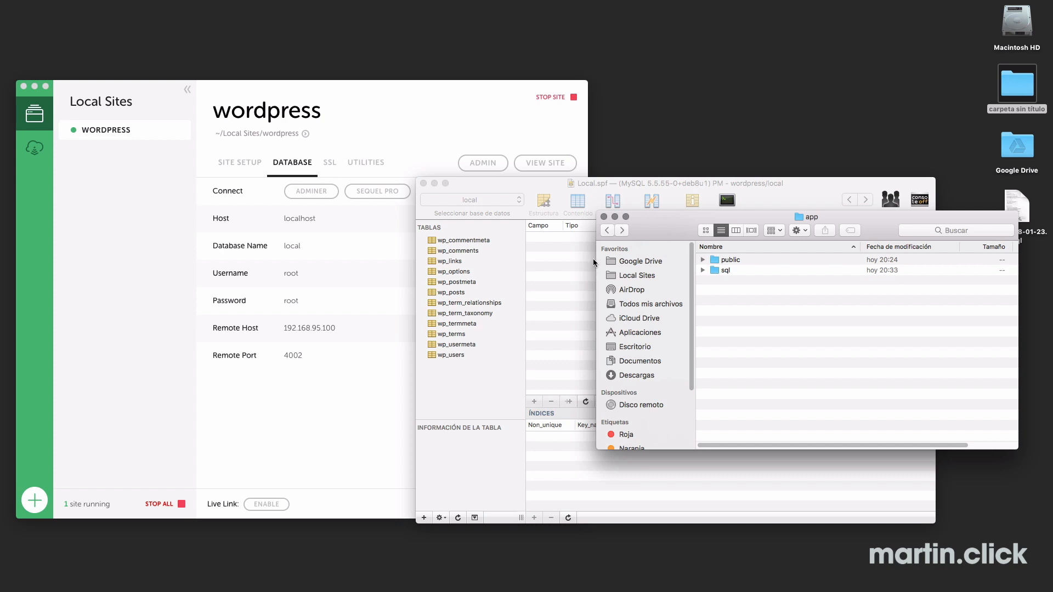
{"action": "left_click", "coordinate": [603, 217]}
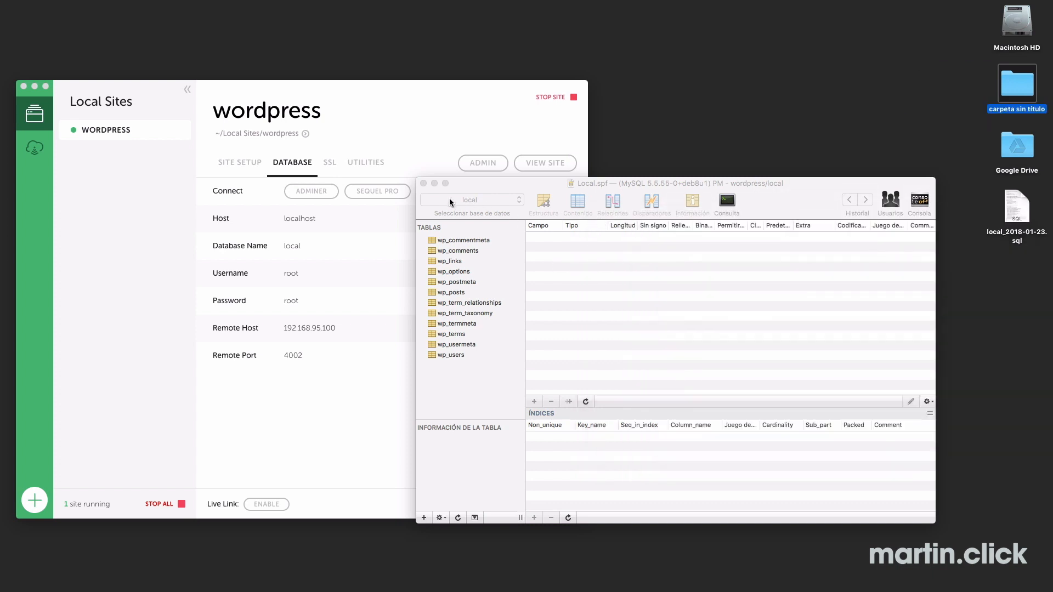
{"action": "left_click", "coordinate": [424, 186]}
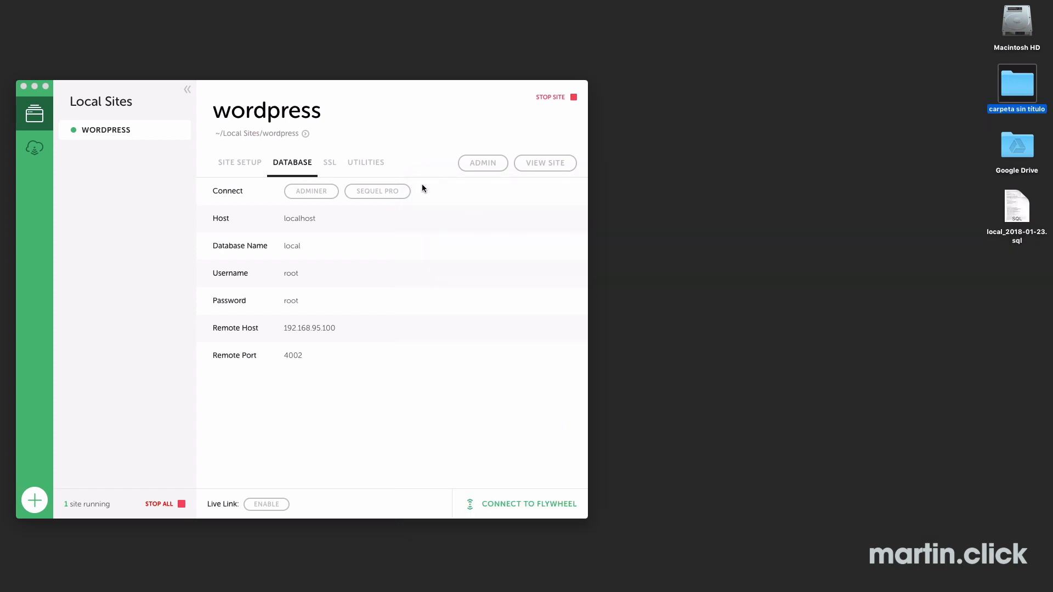
Request deletion of the wordpress site from Local's site list
{"action": "left_click", "coordinate": [115, 125]}
{"action": "right_click", "coordinate": [117, 128]}
{"action": "left_click", "coordinate": [153, 289]}
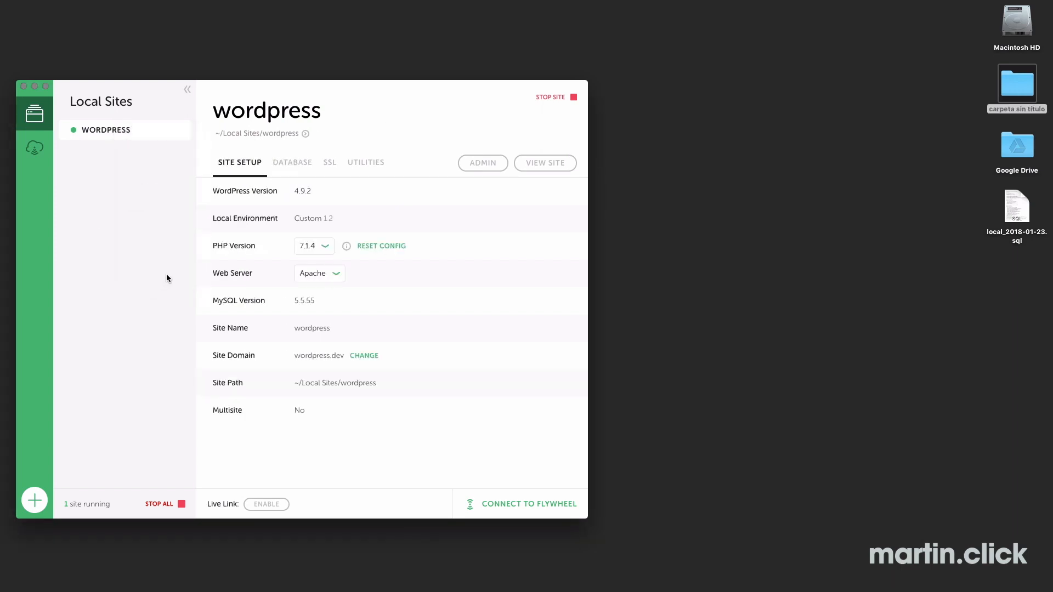
Confirm deleting the wordpress site, authorizing it with the macOS administrator password
{"action": "left_click", "coordinate": [285, 344]}
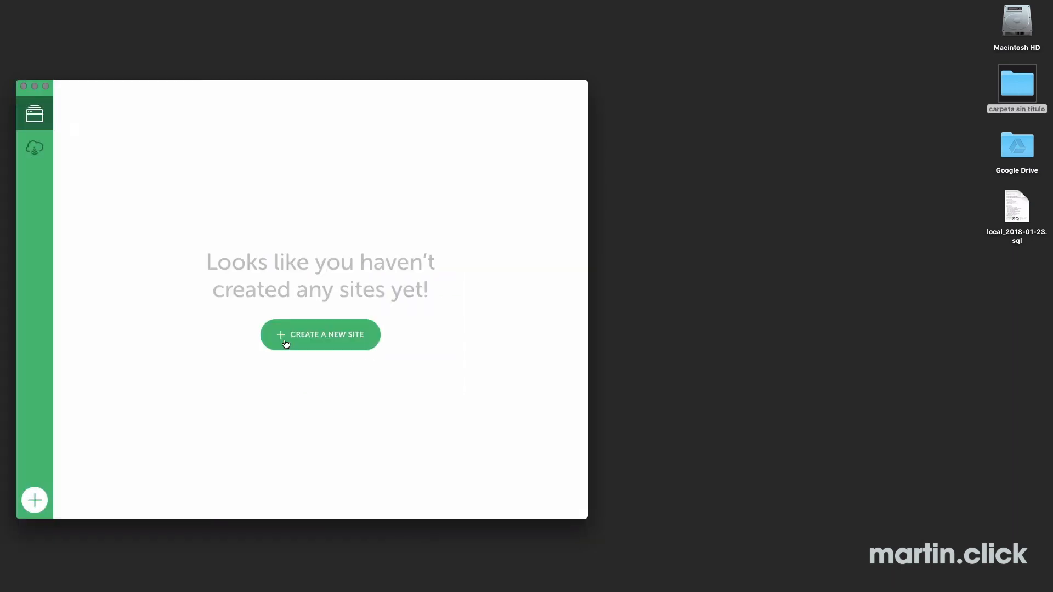
{"action": "type", "text": "*******"}
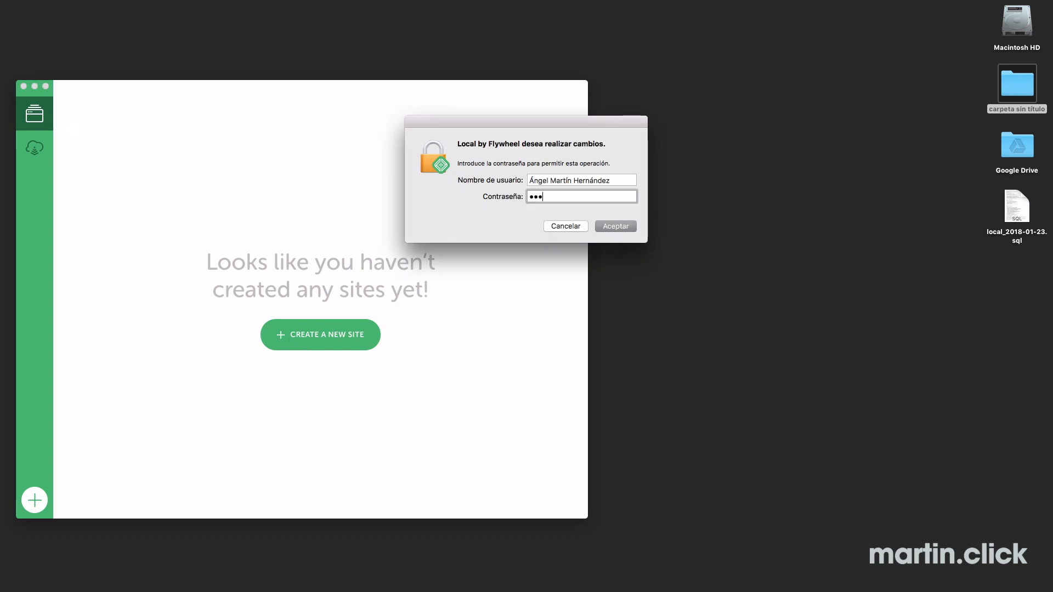
{"action": "key", "text": "Return"}
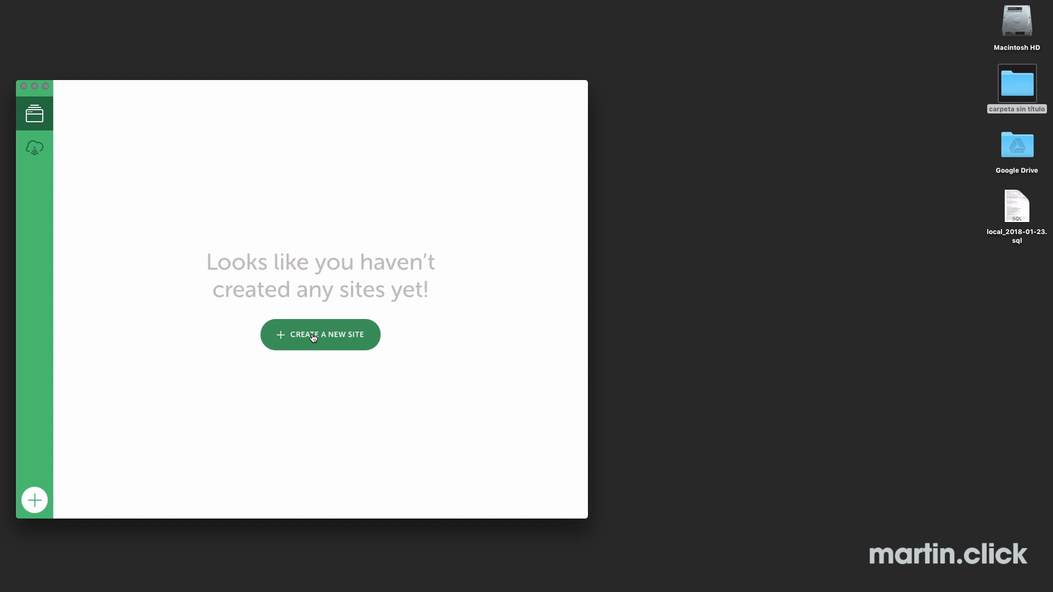
{"action": "left_click", "coordinate": [313, 337]}
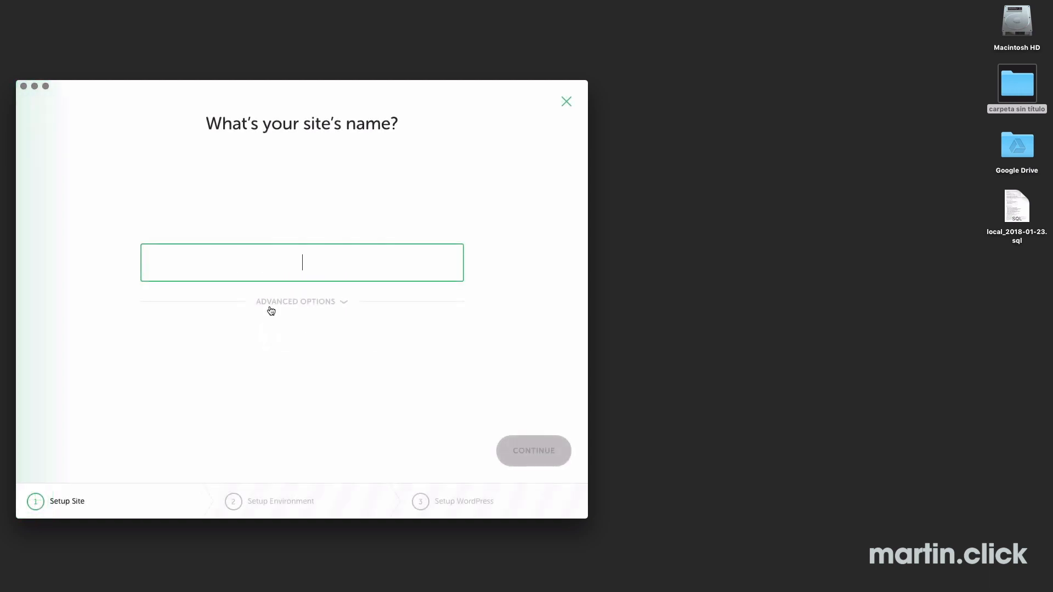
Name the new site 'wordpress' with domain wordpress.dev, checking the Local Sites folder in Finder
{"action": "type", "text": "wordpress"}
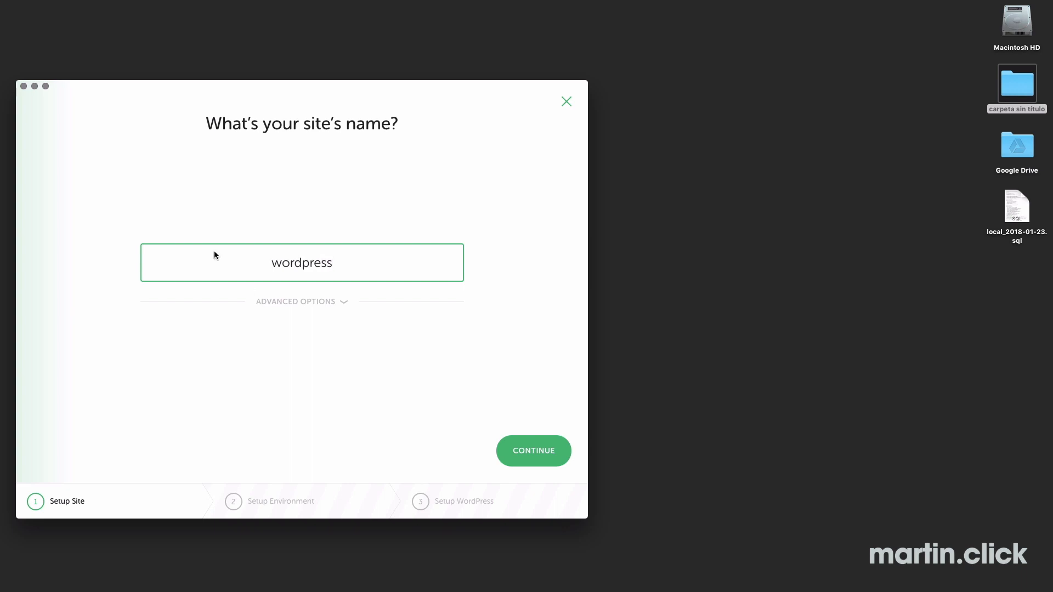
{"action": "left_click", "coordinate": [281, 302]}
{"action": "double_click", "coordinate": [200, 302]}
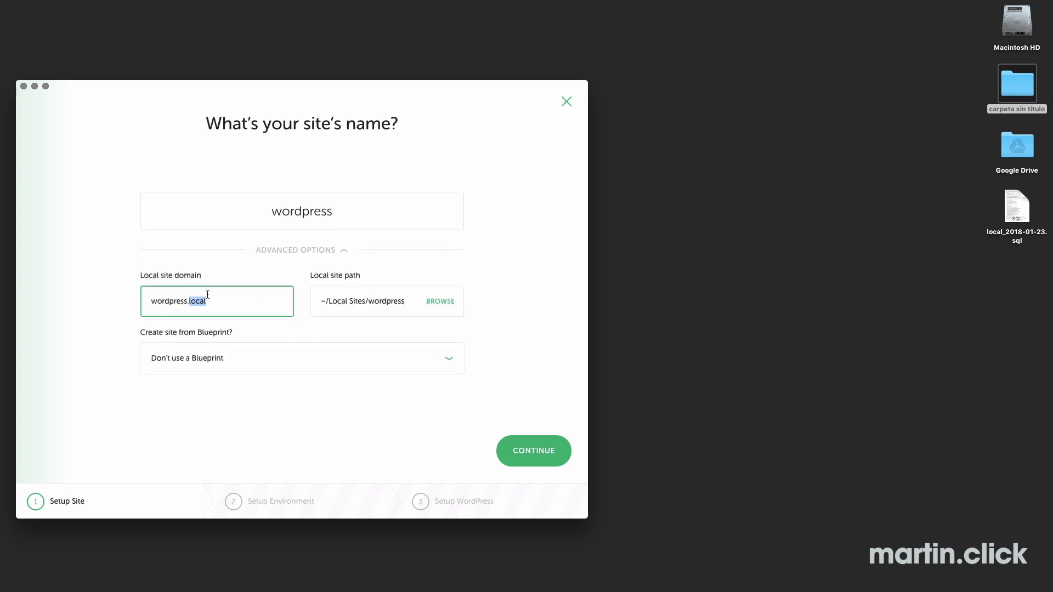
{"action": "type", "text": "dev"}
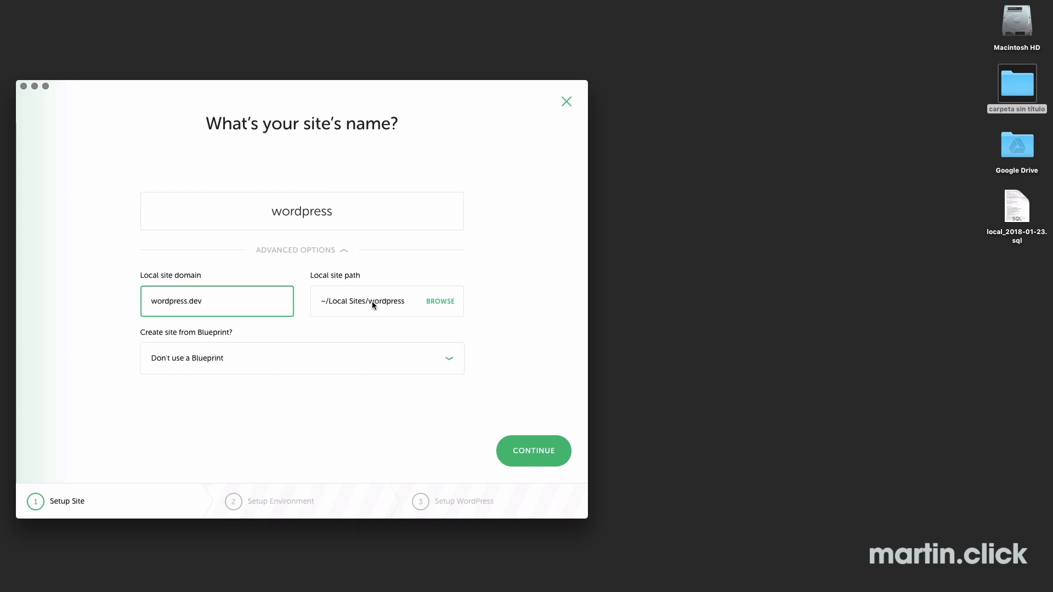
{"action": "double_click", "coordinate": [1028, 31]}
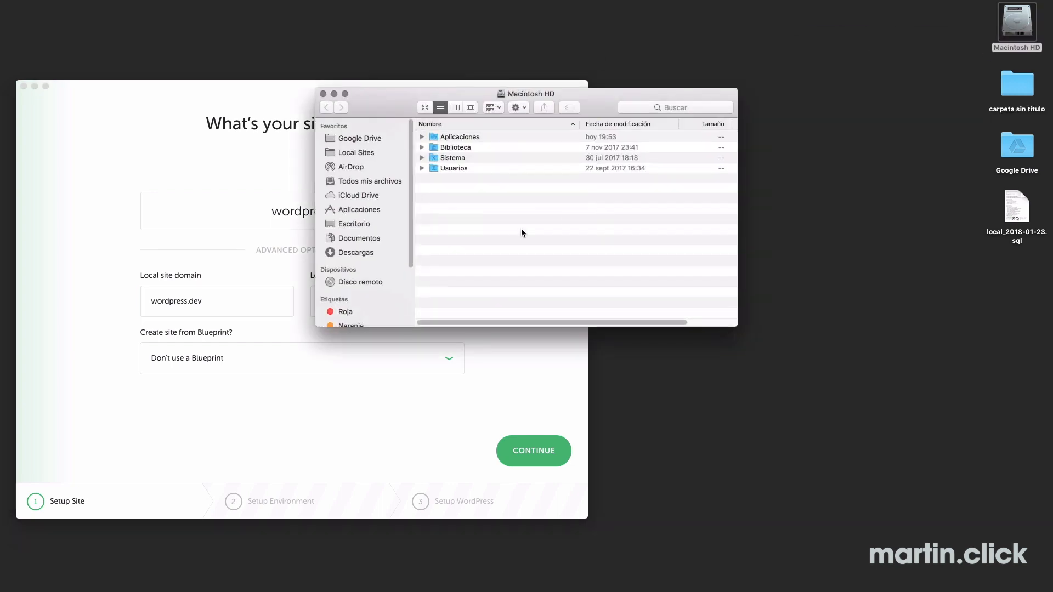
{"action": "left_click", "coordinate": [365, 154]}
{"action": "left_click_drag", "start_coordinate": [463, 94], "coordinate": [745, 189]}
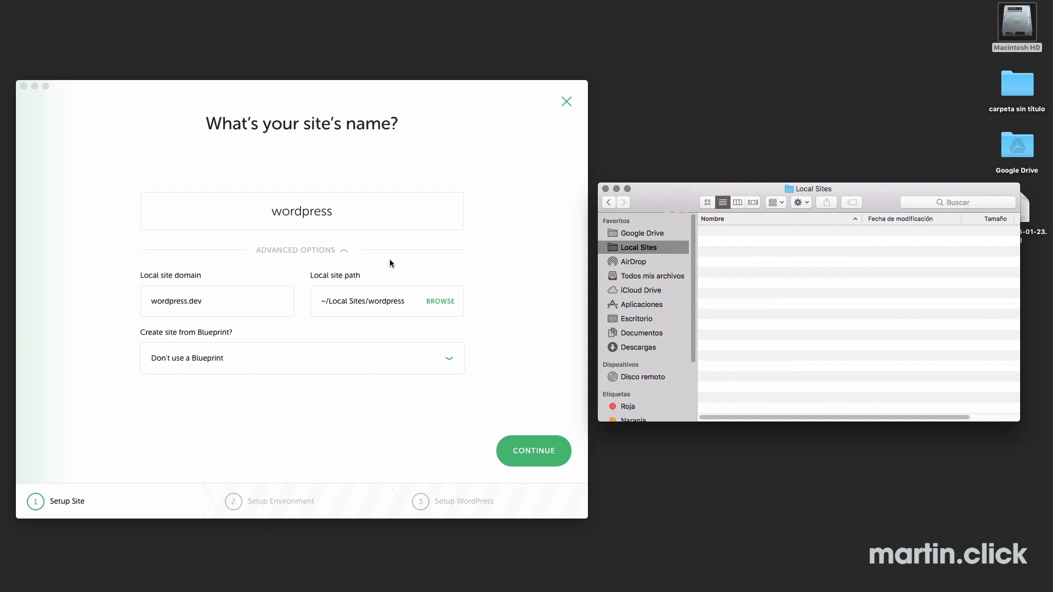
{"action": "left_click", "coordinate": [520, 446]}
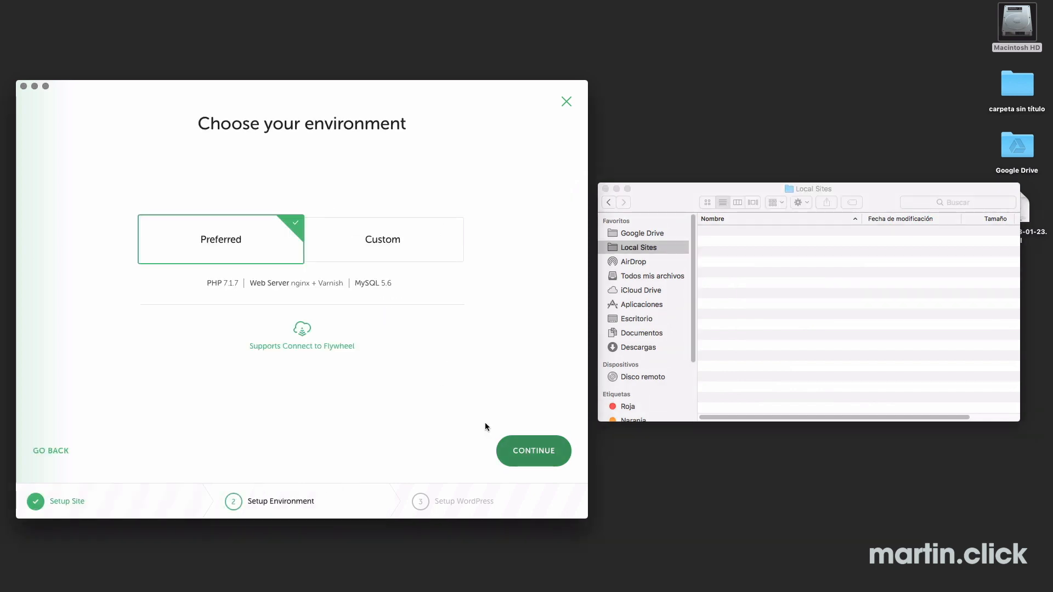
Choose a custom environment with Apache and MySQL 5.6, keep multisite off, and add the site
{"action": "left_click", "coordinate": [372, 238]}
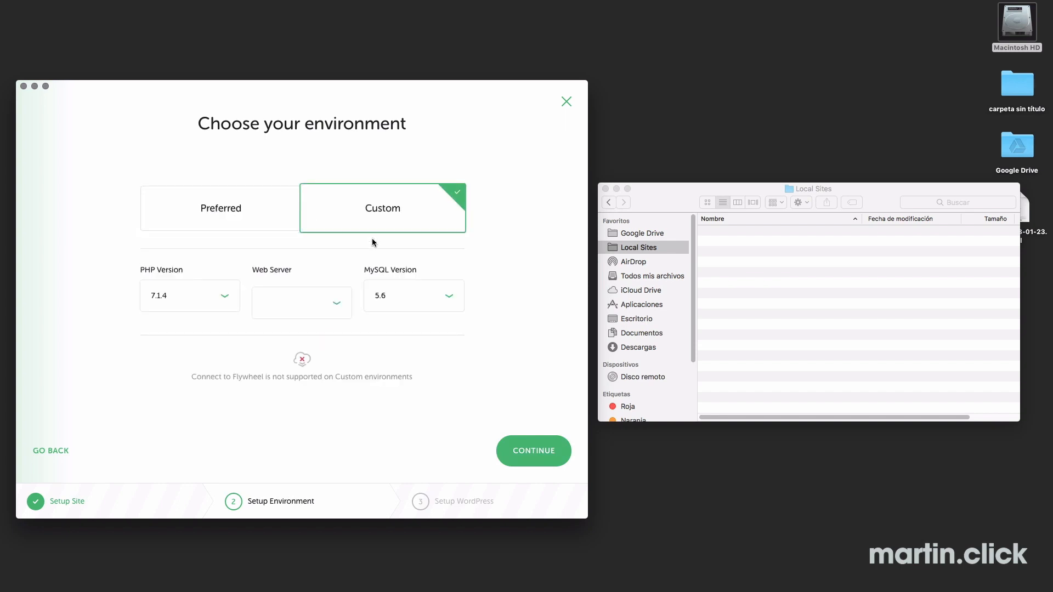
{"action": "left_click", "coordinate": [291, 307]}
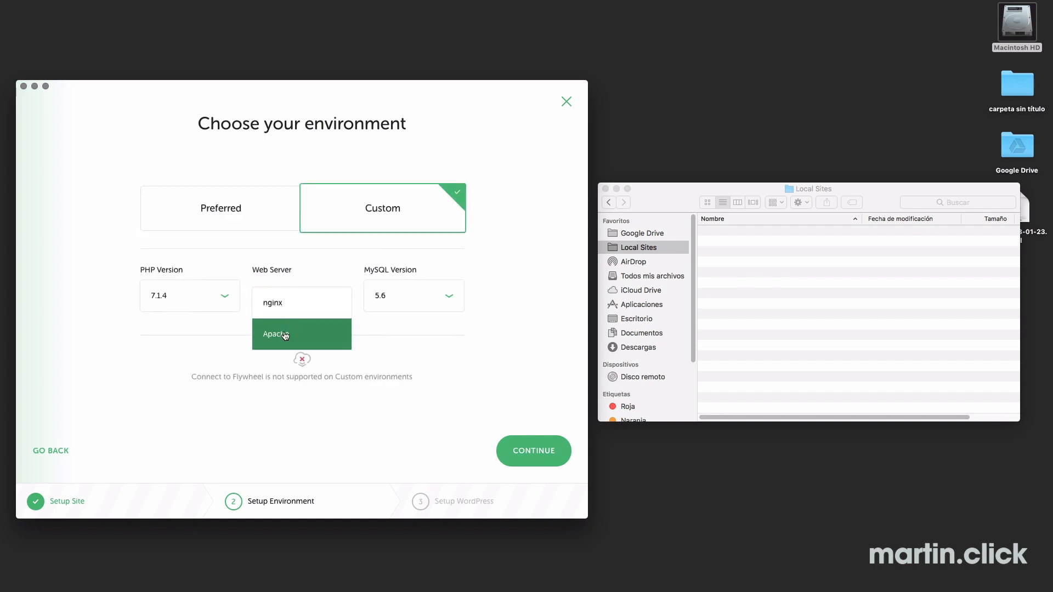
{"action": "left_click", "coordinate": [287, 333]}
{"action": "left_click", "coordinate": [387, 311]}
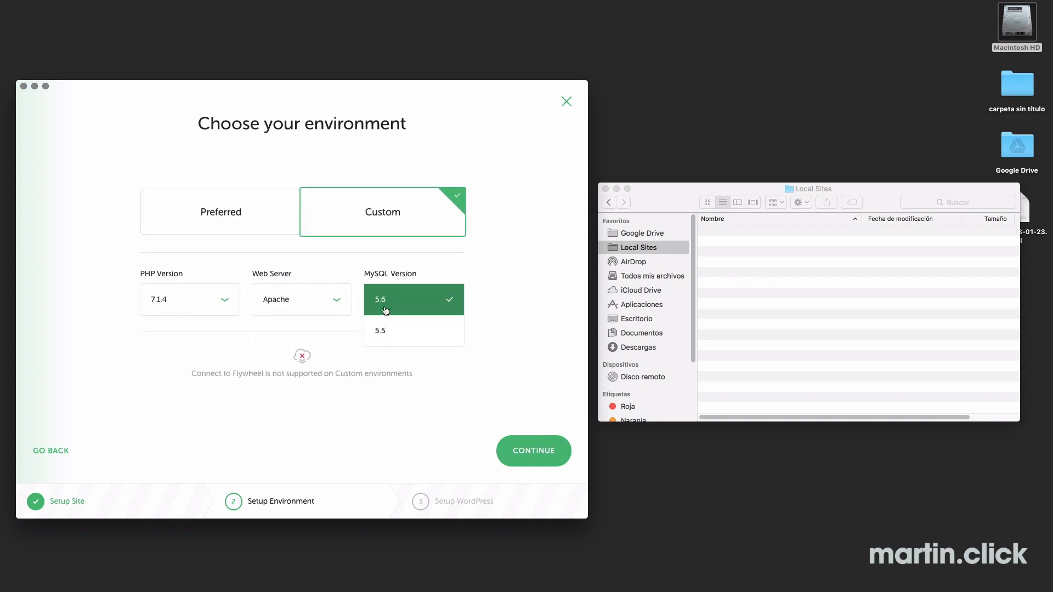
{"action": "left_click", "coordinate": [387, 307]}
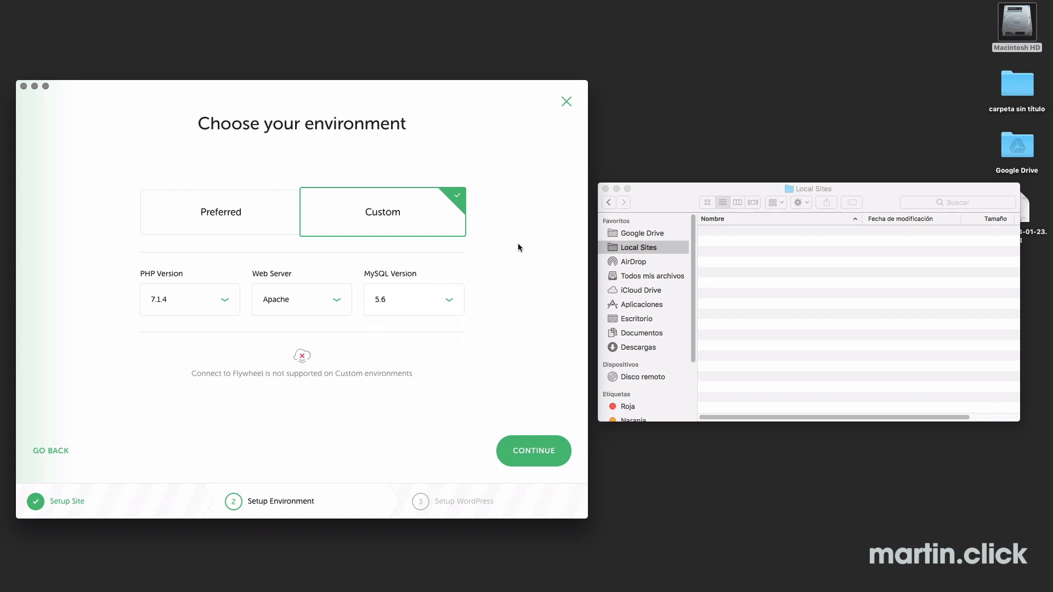
{"action": "left_click", "coordinate": [529, 449]}
{"action": "left_click", "coordinate": [332, 307]}
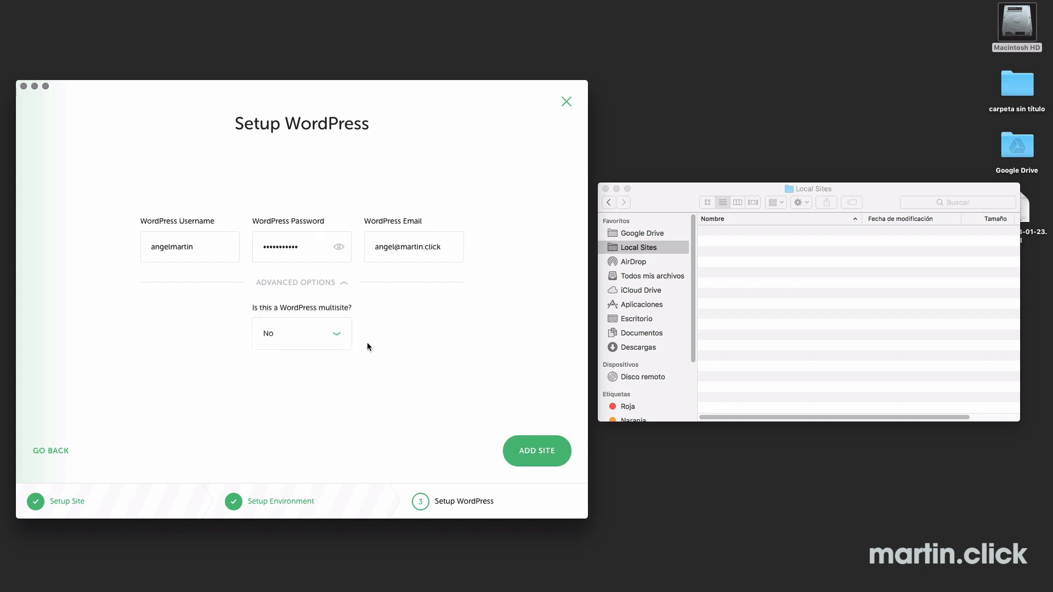
{"action": "left_click", "coordinate": [522, 451]}
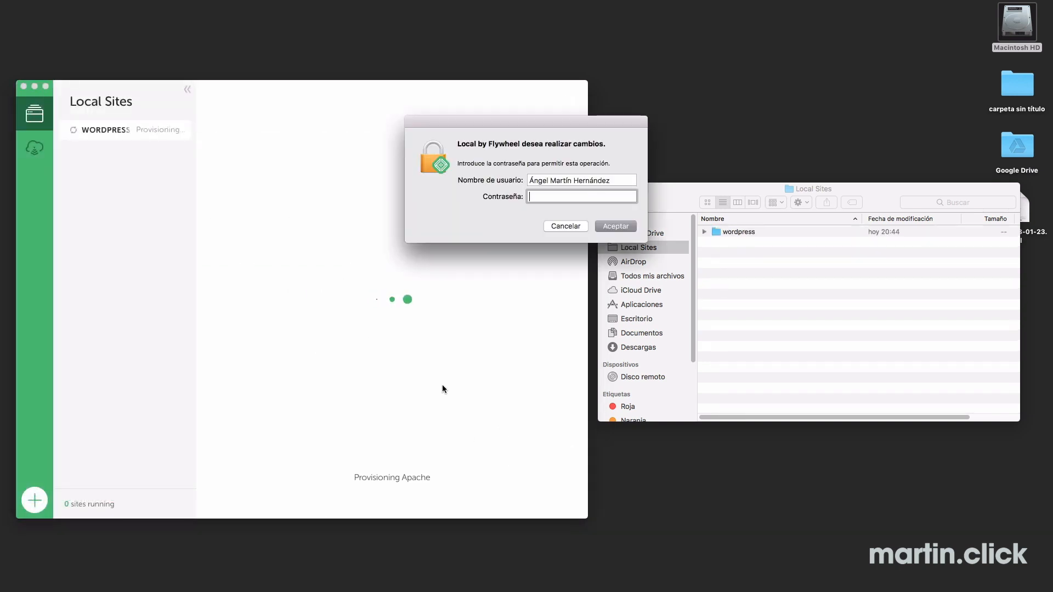
Authorize with the admin password, trust the wordpress.dev.crt SSL certificate, and dismiss the WP-CLI notice
{"action": "type", "text": "••••••••"}
{"action": "key", "text": "Return"}
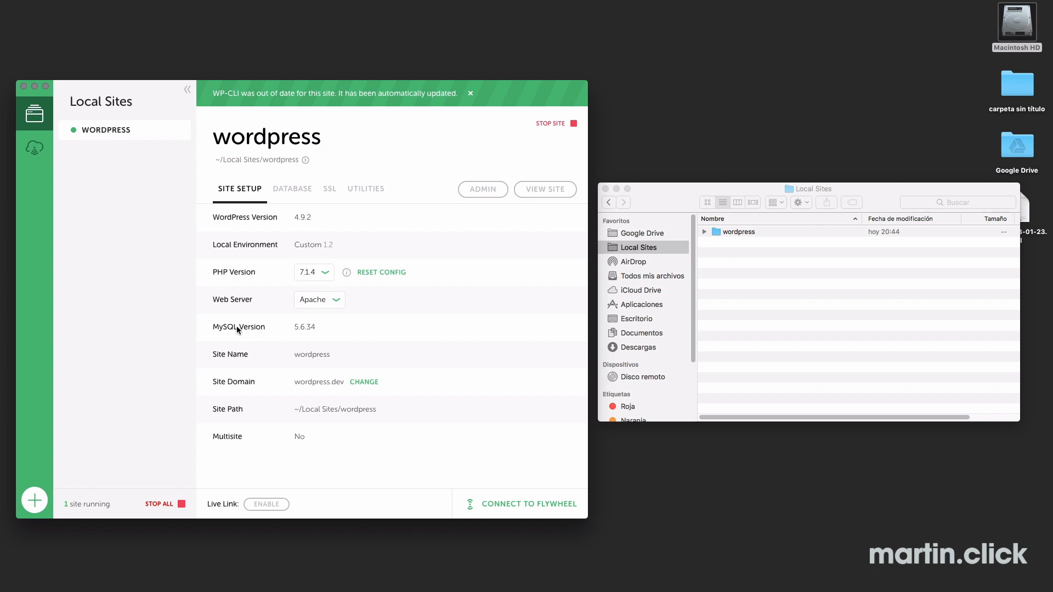
{"action": "left_click", "coordinate": [332, 195]}
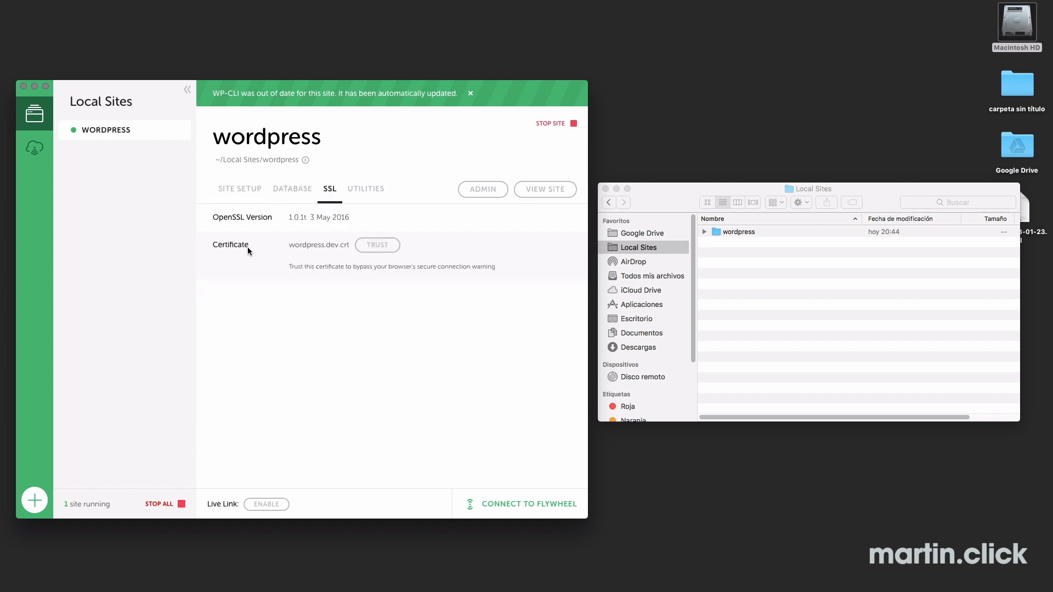
{"action": "left_click", "coordinate": [376, 246]}
{"action": "type", "text": "•••••••••"}
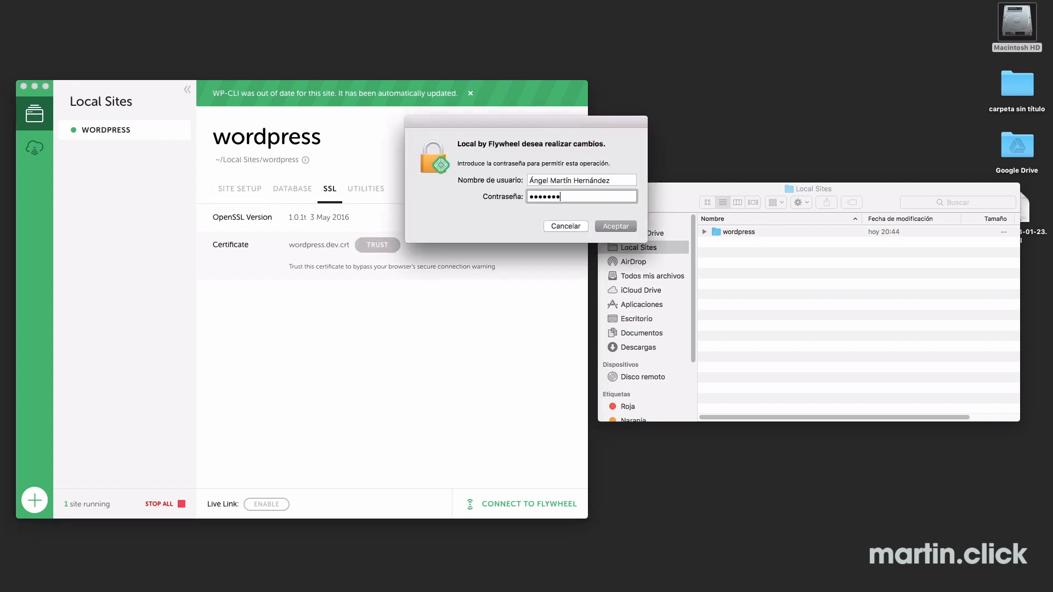
{"action": "key", "text": "Return"}
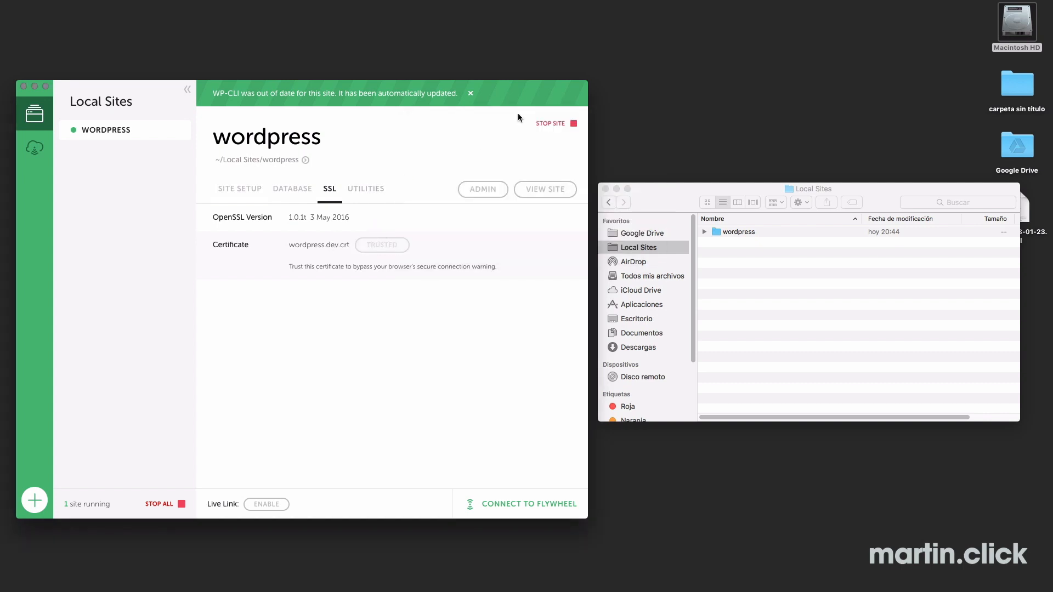
{"action": "left_click", "coordinate": [470, 94]}
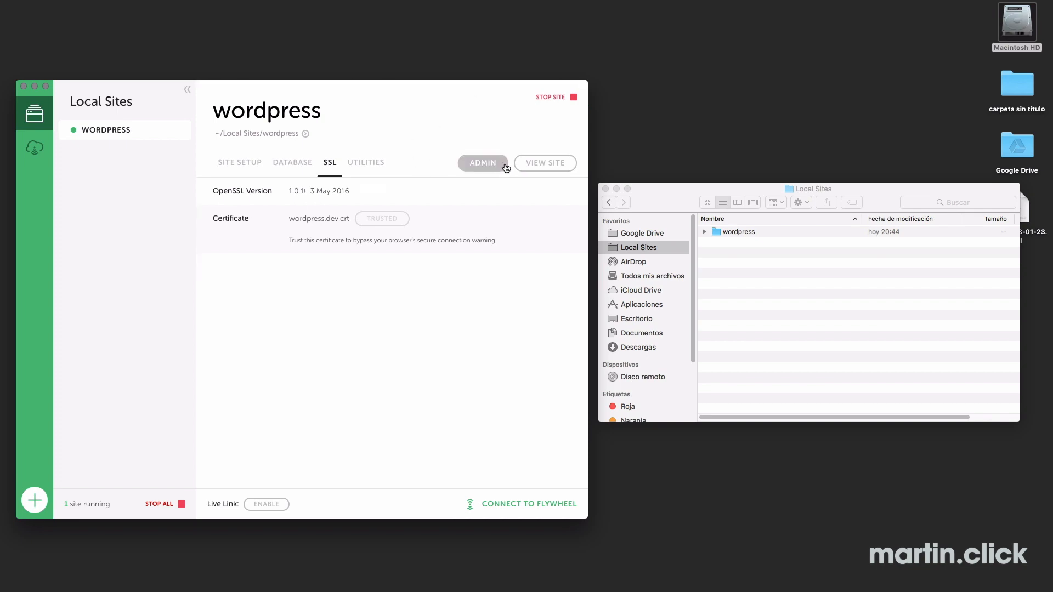
Open the new wordpress.dev site in Chrome, compare it with the Curso de Local by FlyWheel tab, then close that tab
{"action": "left_click", "coordinate": [539, 164]}
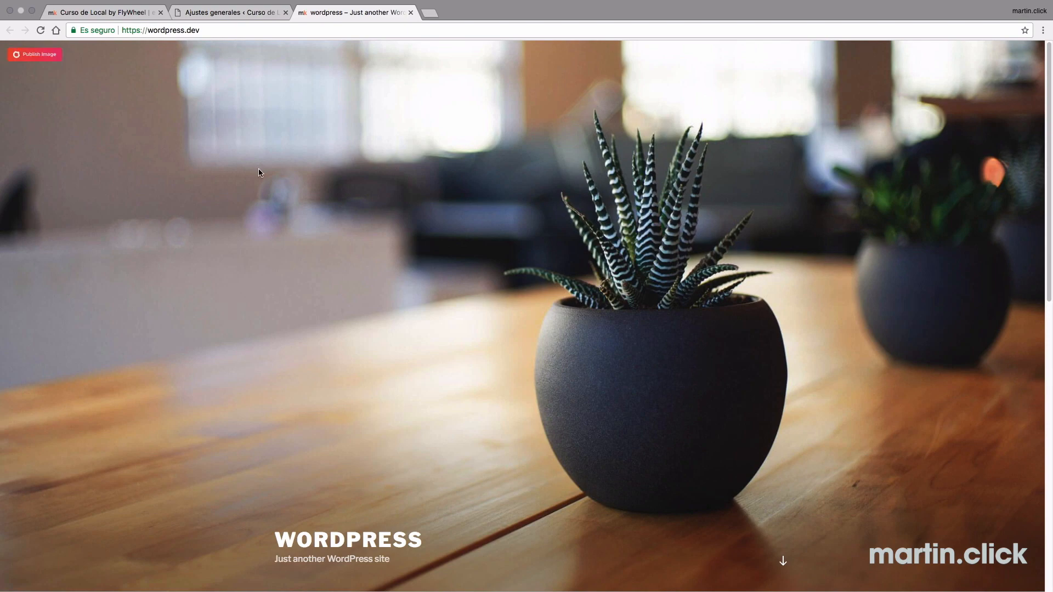
{"action": "left_click", "coordinate": [115, 17]}
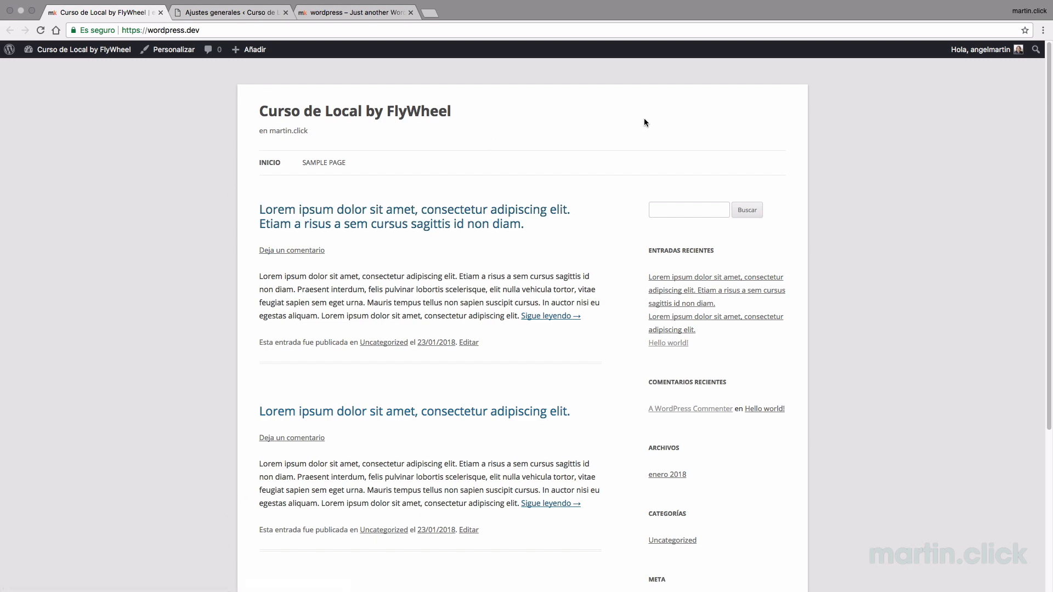
{"action": "left_click", "coordinate": [328, 26]}
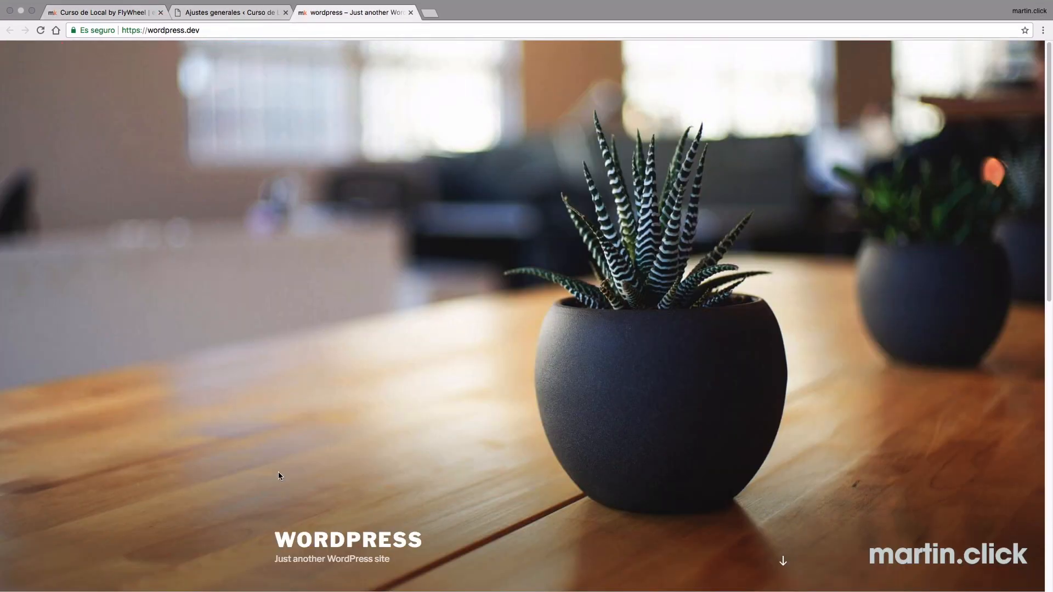
{"action": "left_click", "coordinate": [139, 11]}
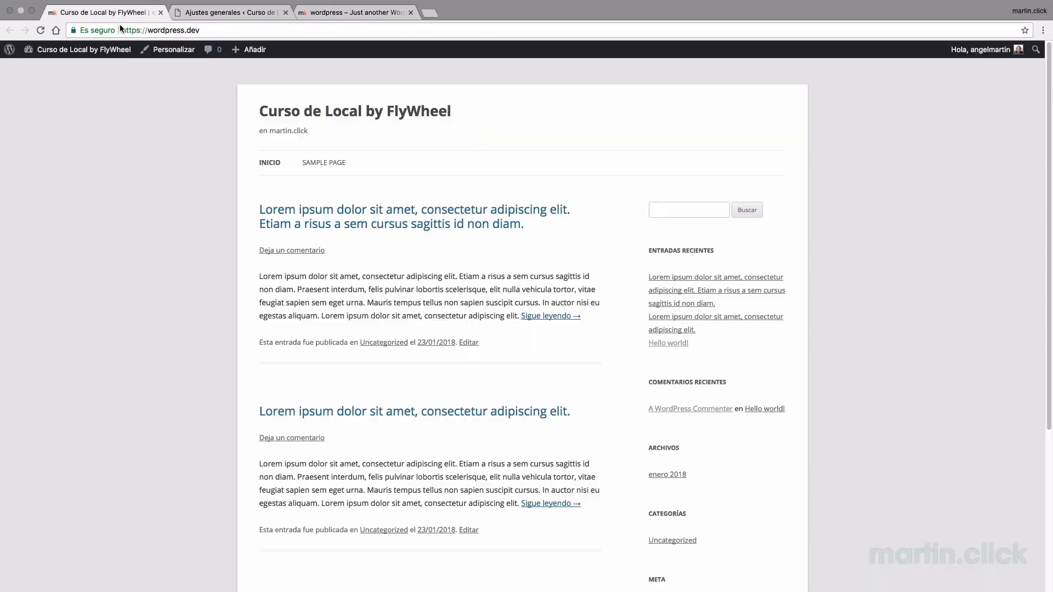
{"action": "left_click", "coordinate": [347, 10]}
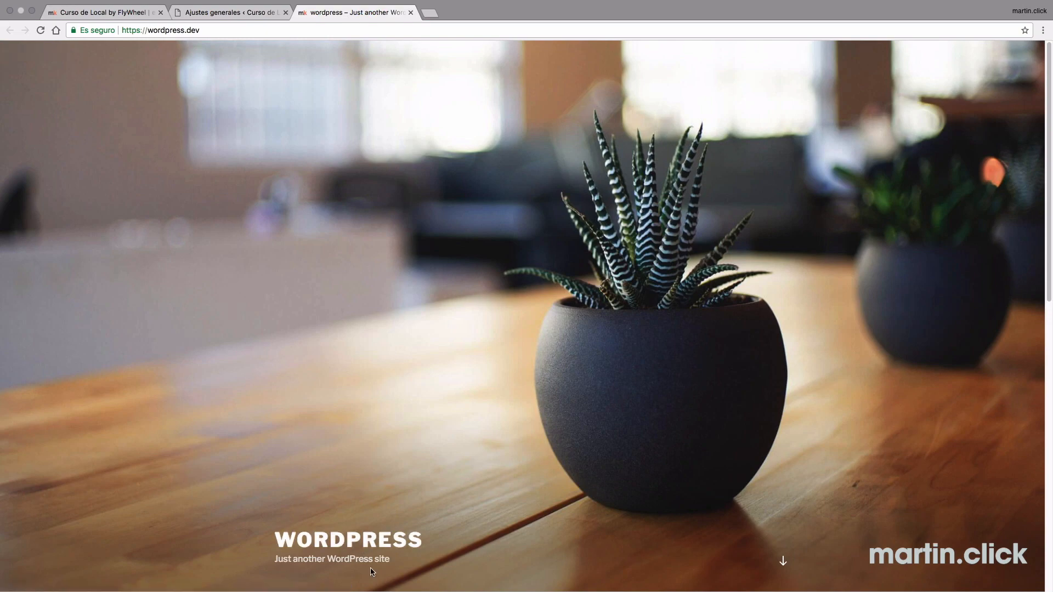
{"action": "left_click", "coordinate": [138, 14]}
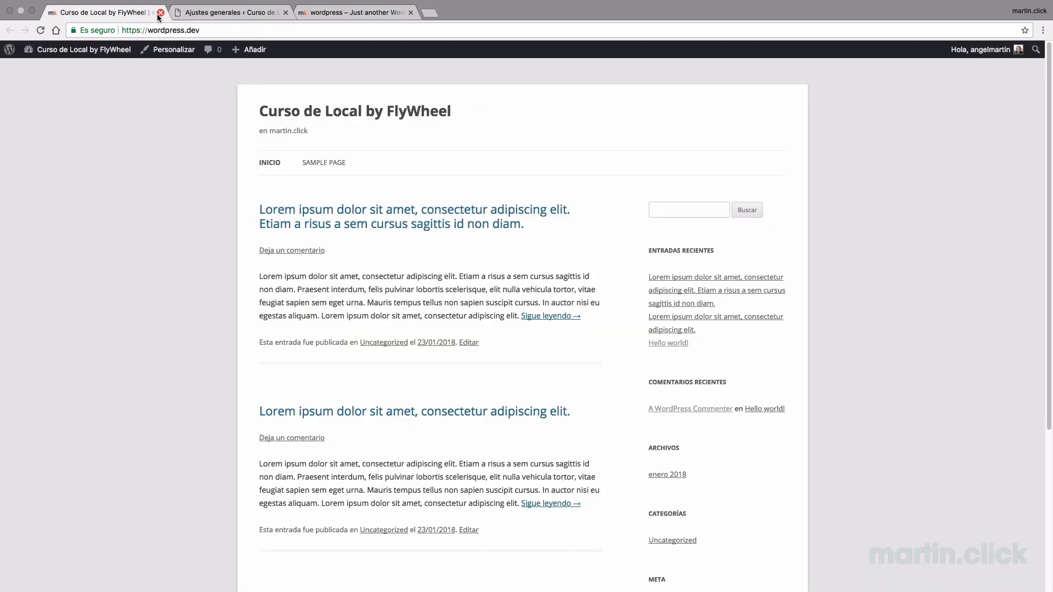
{"action": "left_click", "coordinate": [160, 13]}
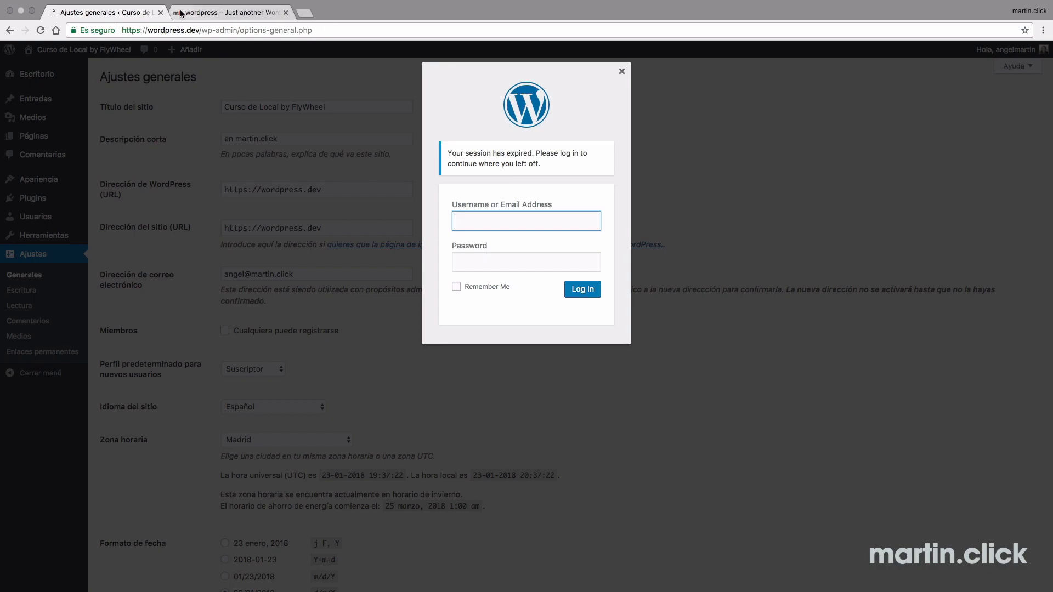
{"action": "left_click", "coordinate": [181, 13]}
{"action": "key", "text": "ctrl+Left"}
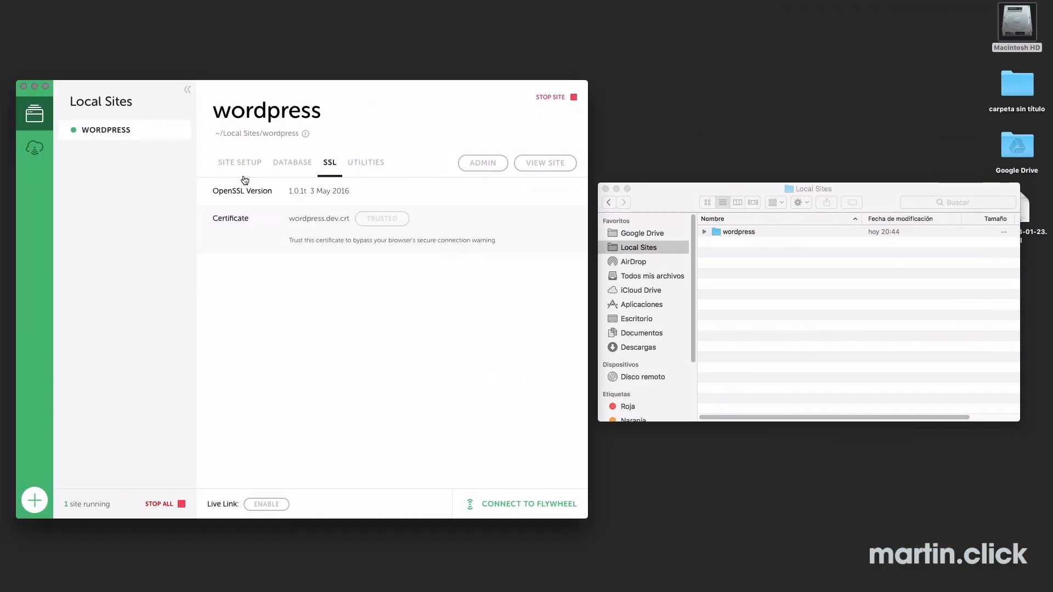
Log in to the local site's WordPress admin with the admin username and password
{"action": "left_click", "coordinate": [484, 163]}
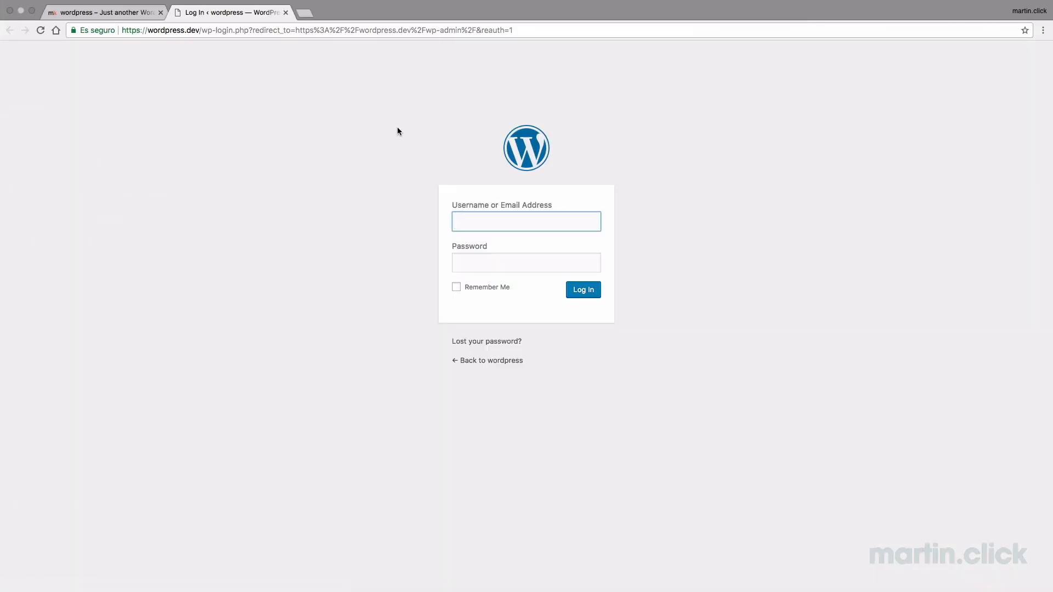
{"action": "type", "text": "angelmartin"}
{"action": "key", "text": "Tab"}
{"action": "type", "text": "••••••••••"}
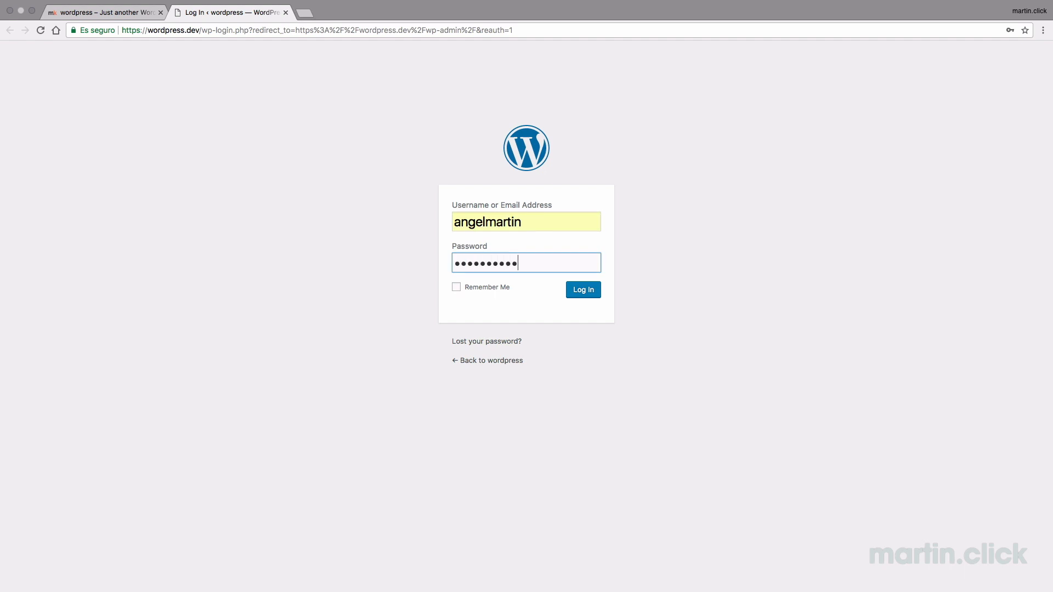
{"action": "type", "text": "•"}
{"action": "key", "text": "Return"}
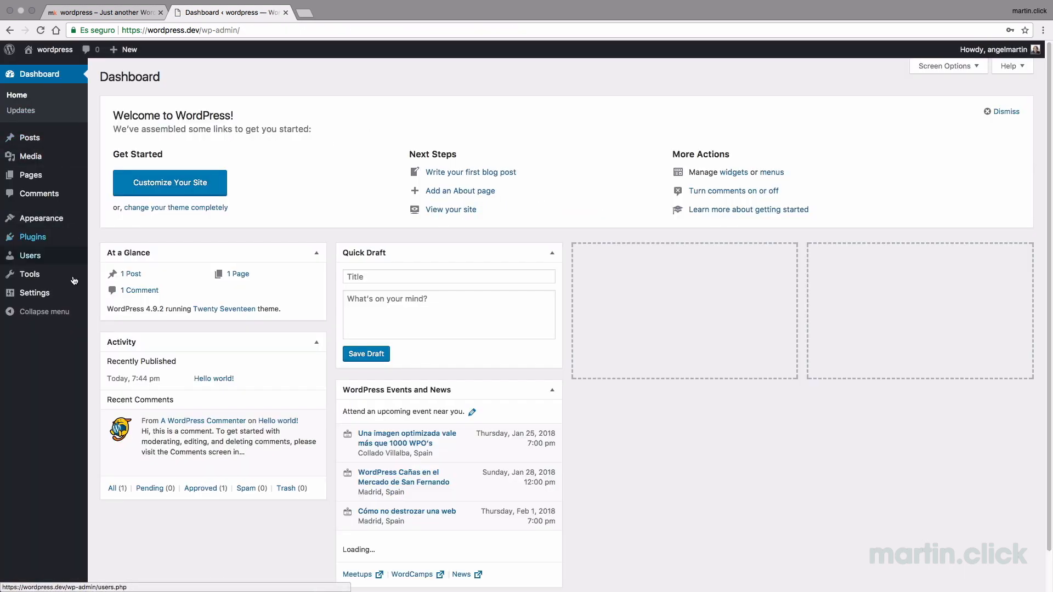
Check the default General Settings, the All Posts list and the site's front page
{"action": "mouse_move", "coordinate": [64, 299]}
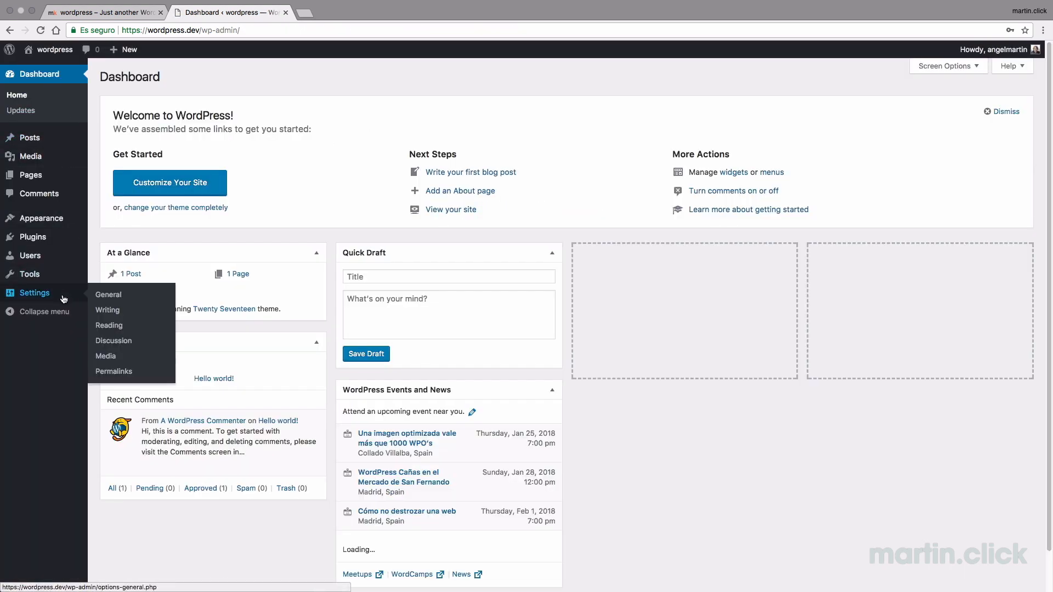
{"action": "left_click", "coordinate": [97, 296]}
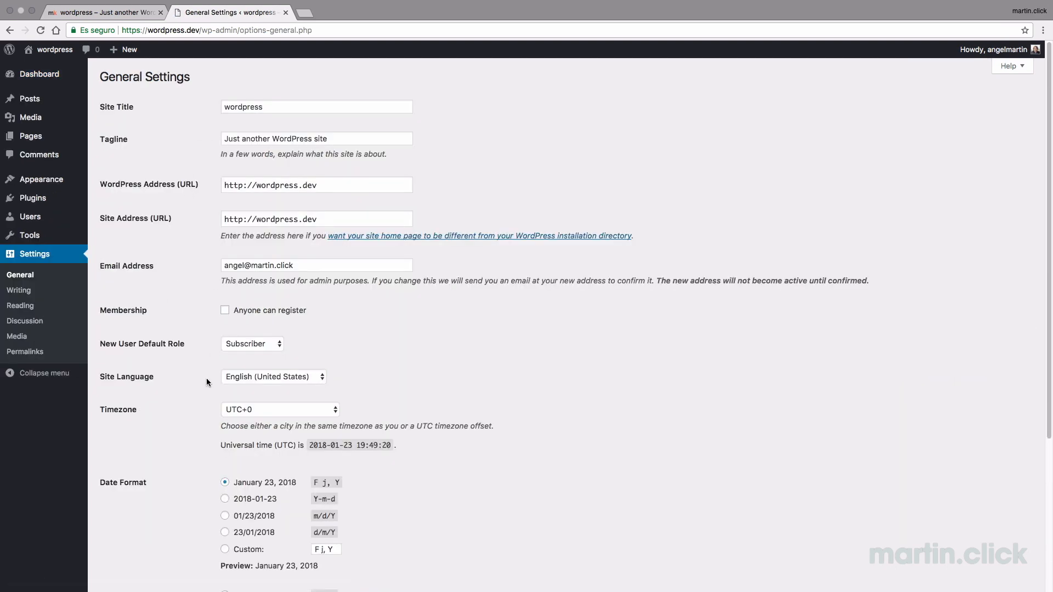
{"action": "scroll", "coordinate": [206, 377], "scroll_direction": "down", "scroll_amount": 5}
{"action": "scroll", "coordinate": [214, 475], "scroll_direction": "up", "scroll_amount": 5}
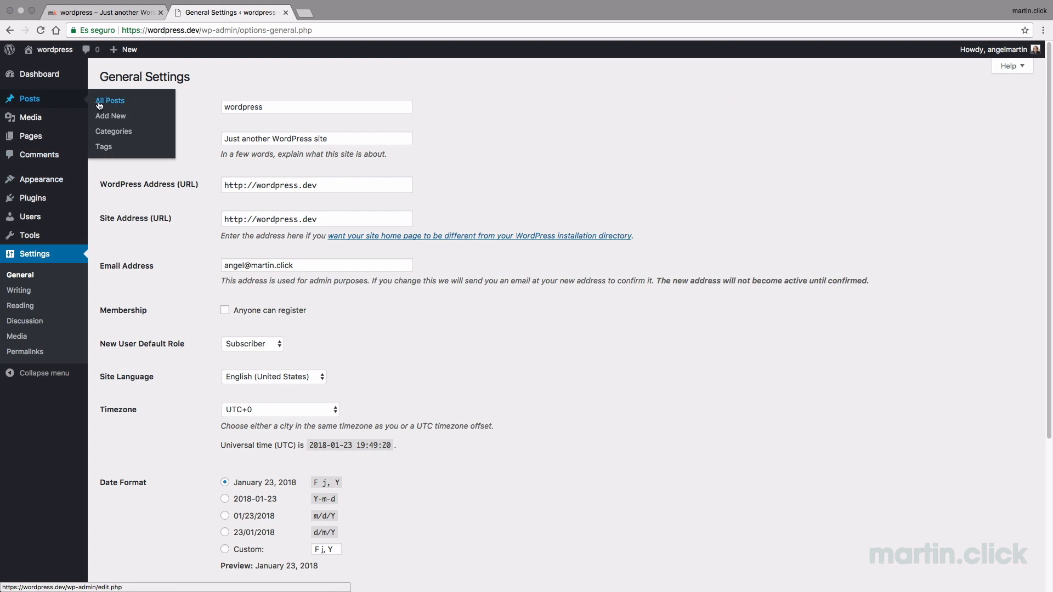
{"action": "left_click", "coordinate": [99, 106]}
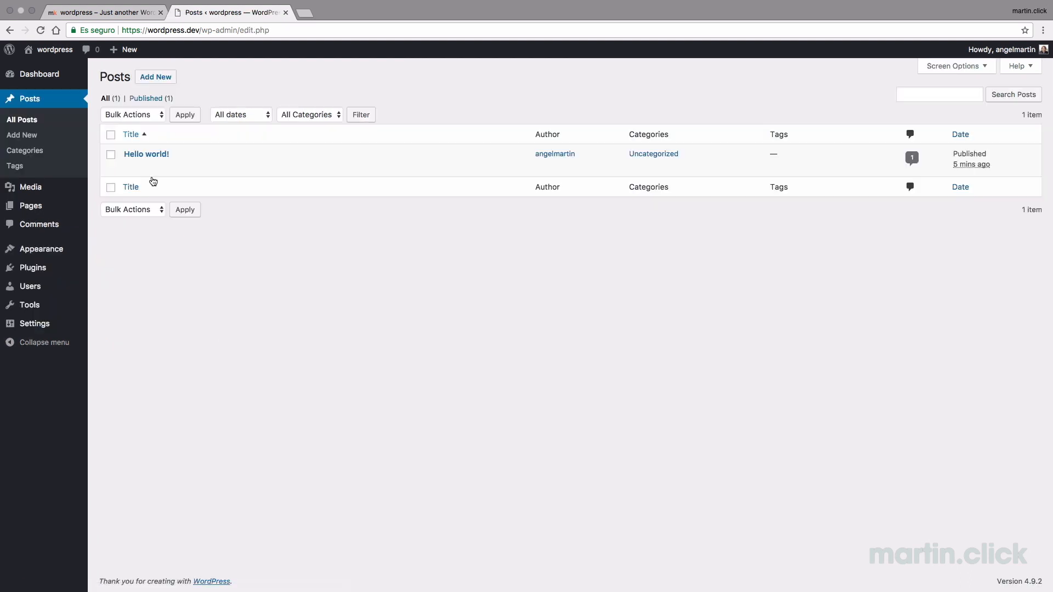
{"action": "left_click", "coordinate": [120, 15]}
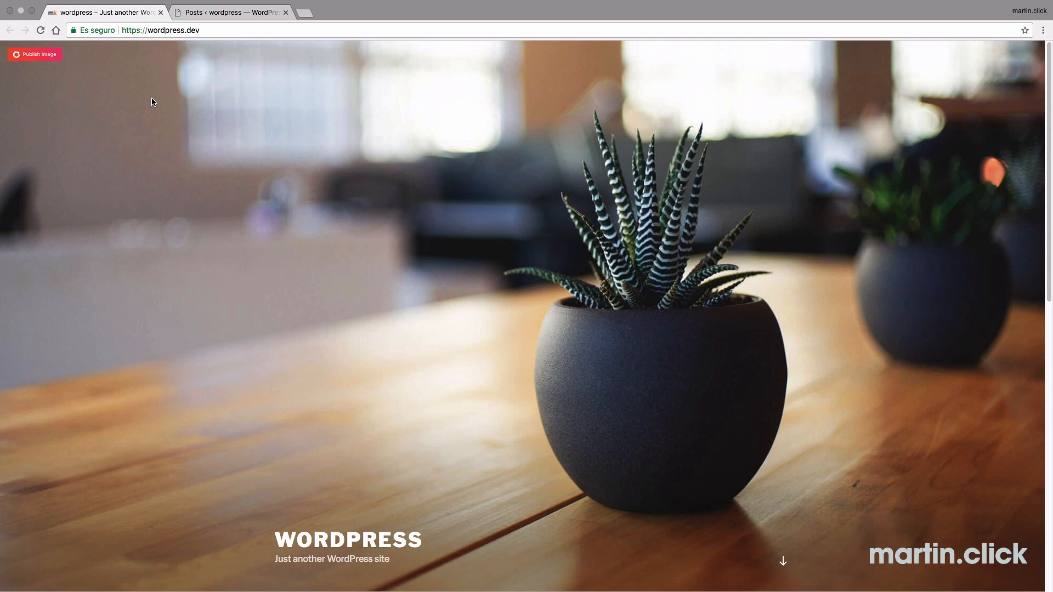
{"action": "key", "text": "ctrl+Left"}
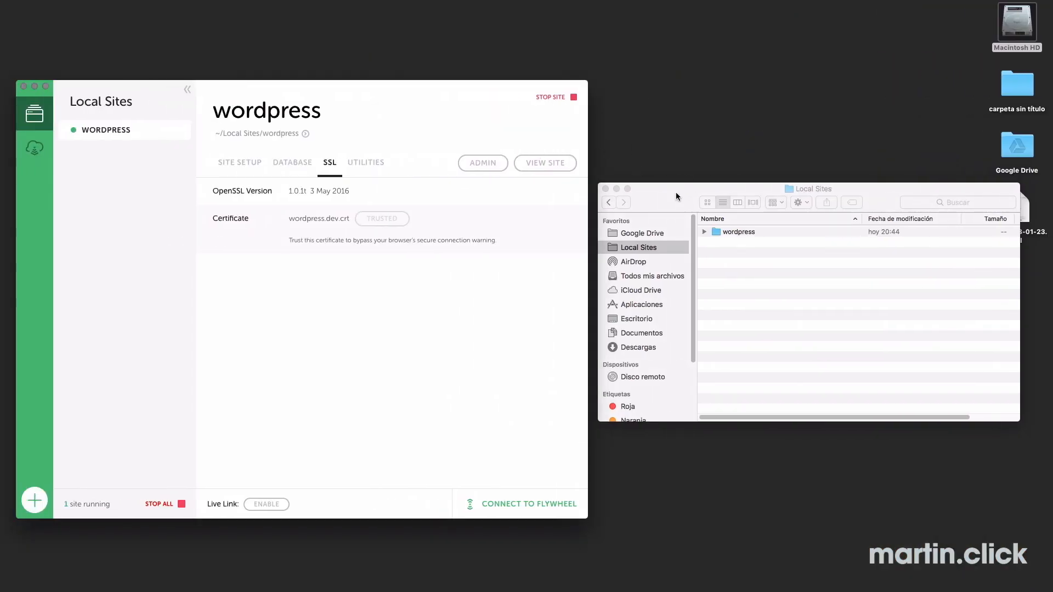
Move all files in the new site's app/public folder to the Trash
{"action": "left_click", "coordinate": [715, 231]}
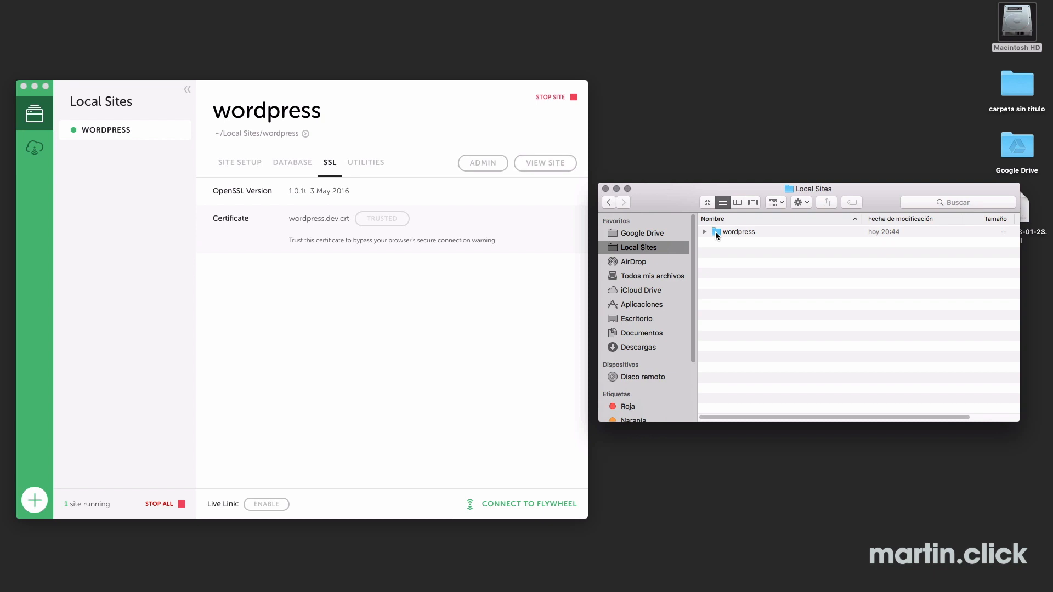
{"action": "double_click", "coordinate": [715, 232]}
{"action": "double_click", "coordinate": [715, 231]}
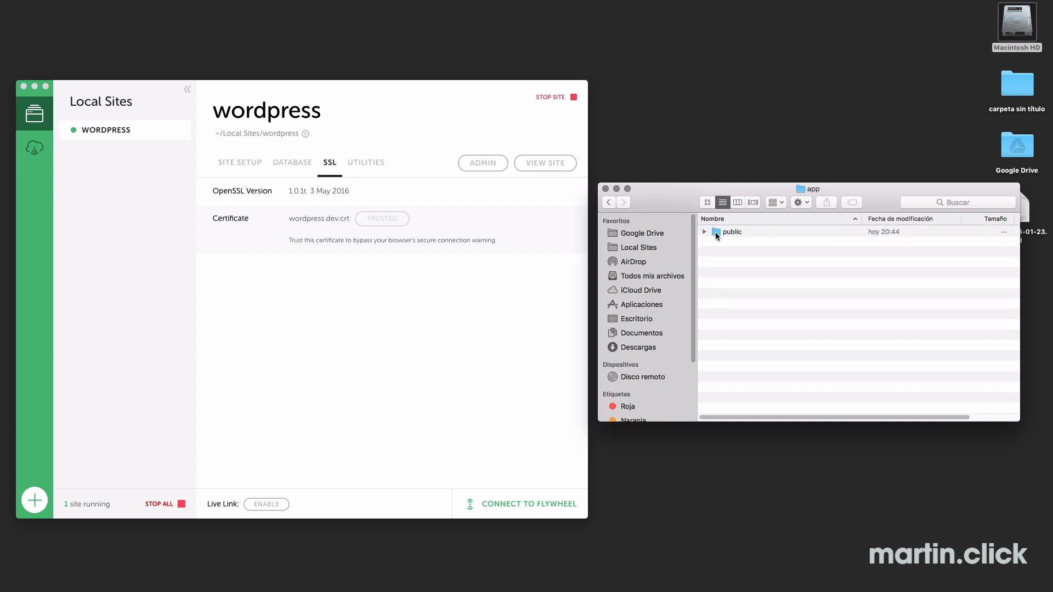
{"action": "double_click", "coordinate": [715, 232]}
{"action": "left_click", "coordinate": [765, 235]}
{"action": "scroll", "coordinate": [758, 286], "scroll_direction": "down", "scroll_amount": 1}
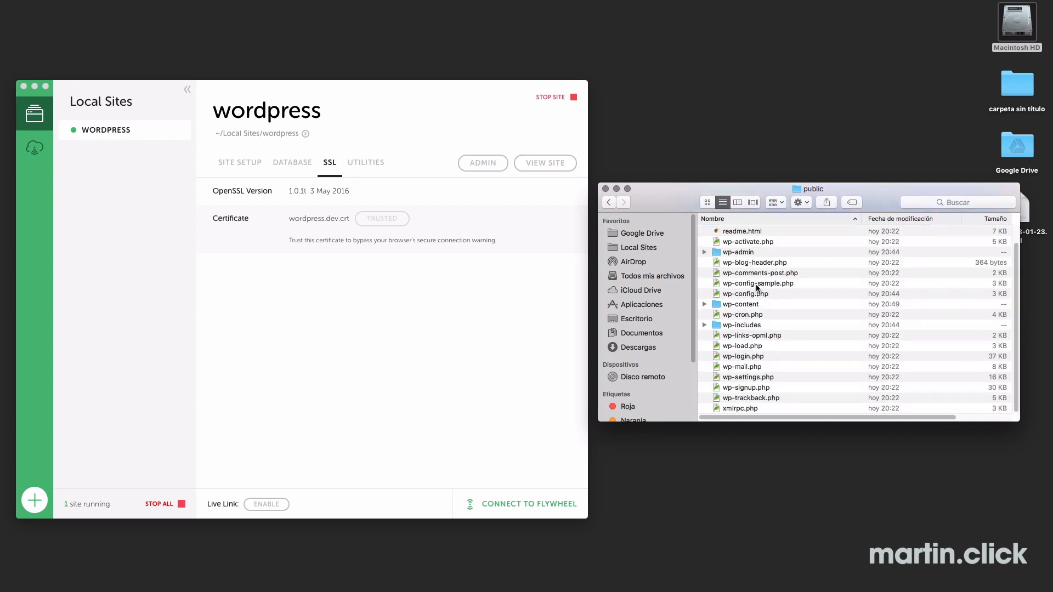
{"action": "key", "text": "super+a"}
{"action": "left_click_drag", "start_coordinate": [735, 408], "coordinate": [1033, 581]}
Copy all files from 'carpeta sin título' into the public folder and close that folder's window
{"action": "double_click", "coordinate": [1016, 94]}
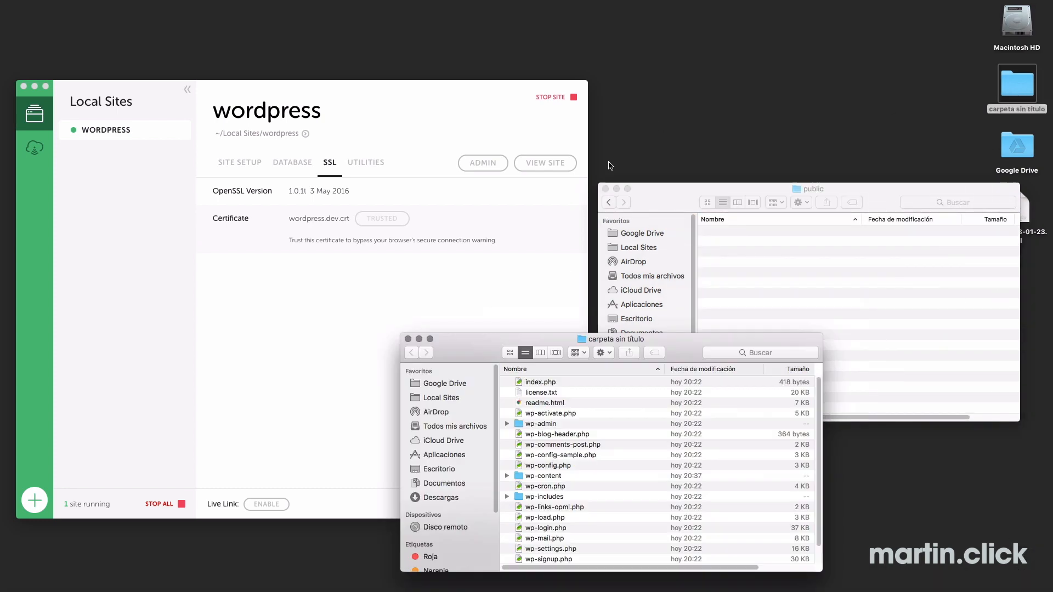
{"action": "left_click", "coordinate": [565, 405]}
{"action": "key", "text": "super+a"}
{"action": "left_click_drag", "start_coordinate": [547, 387], "coordinate": [778, 301]}
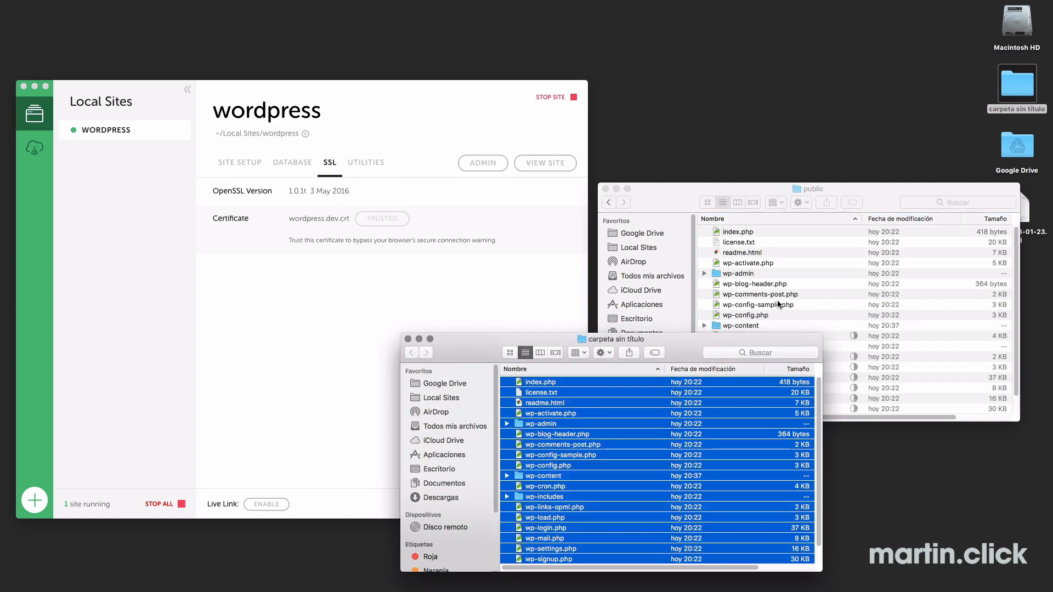
{"action": "left_click", "coordinate": [407, 339]}
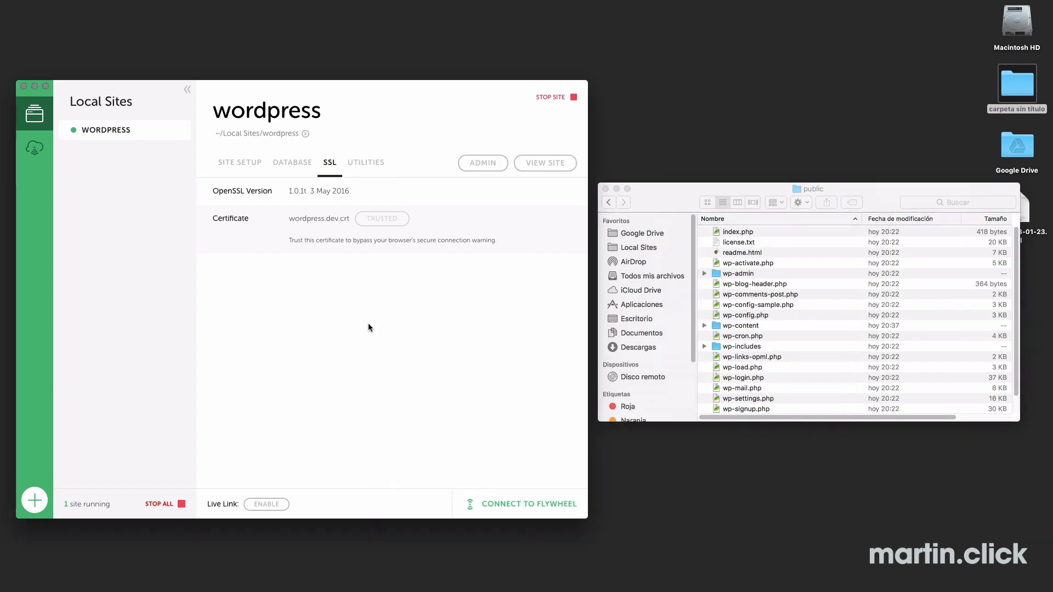
Drop all twelve wp_ tables in Sequel Pro, then reload wordpress.dev to see the installer
{"action": "left_click", "coordinate": [296, 164]}
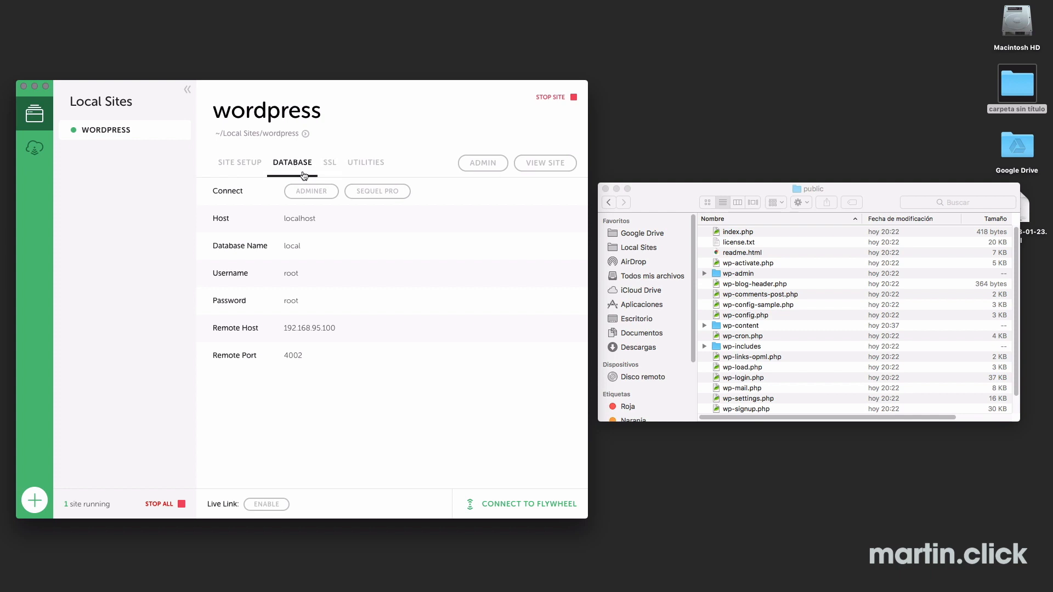
{"action": "left_click", "coordinate": [365, 195]}
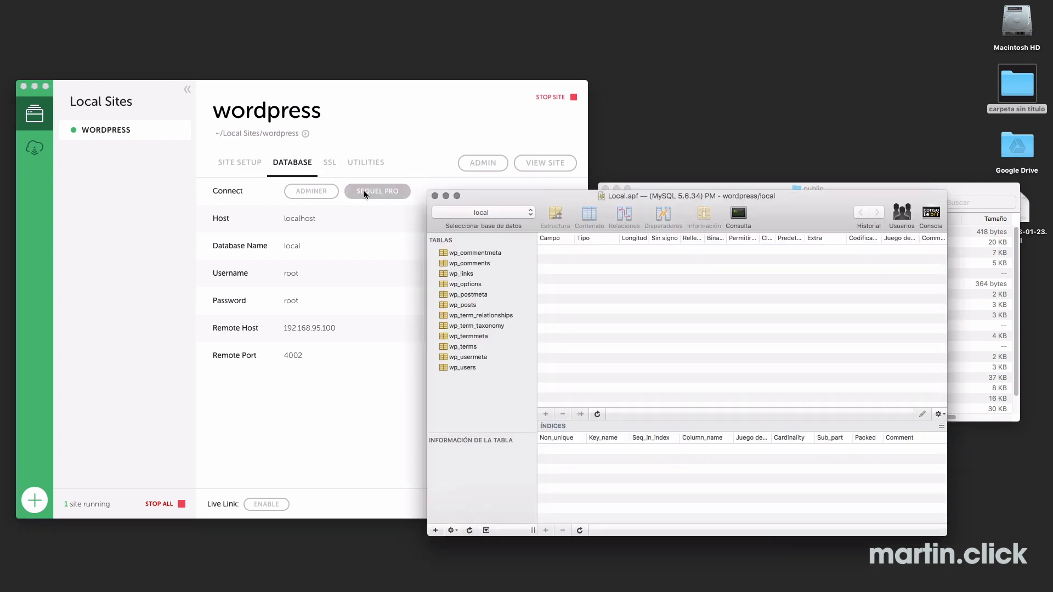
{"action": "left_click", "coordinate": [450, 253]}
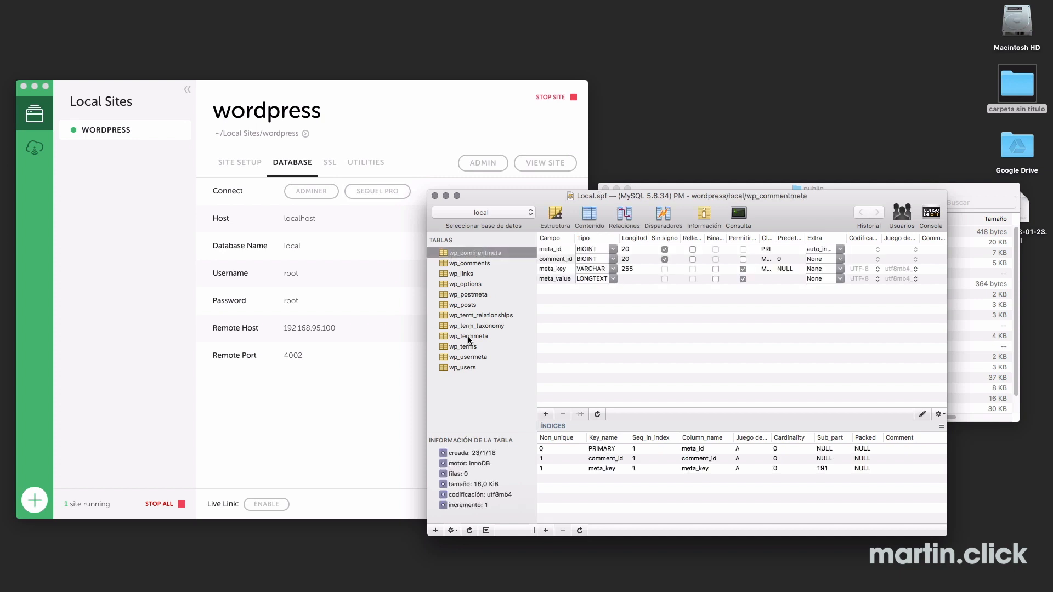
{"action": "left_click", "coordinate": [466, 367], "text": "shift"}
{"action": "right_click", "coordinate": [474, 352]}
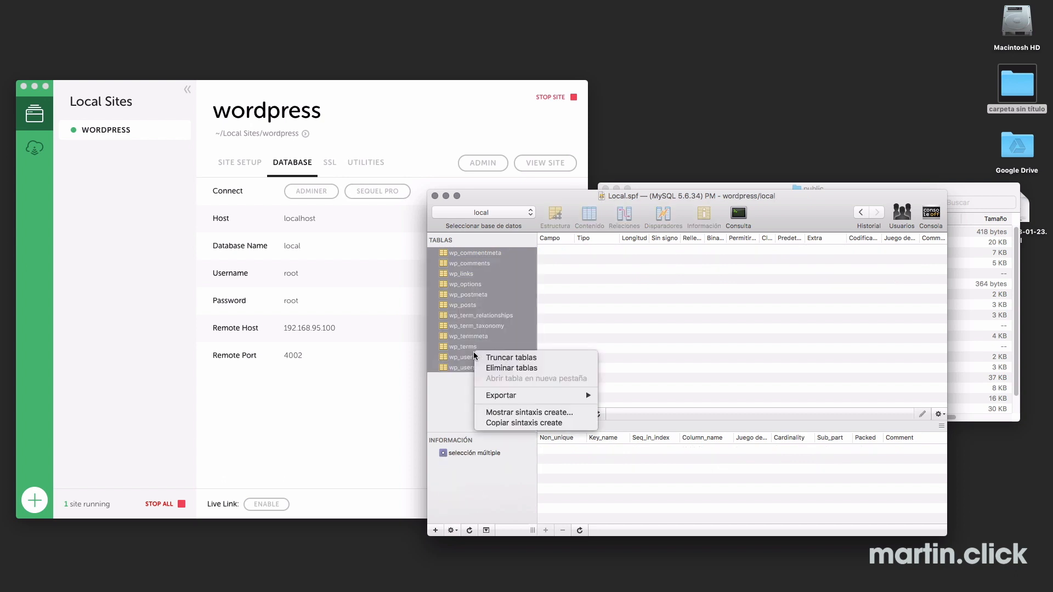
{"action": "left_click", "coordinate": [516, 371]}
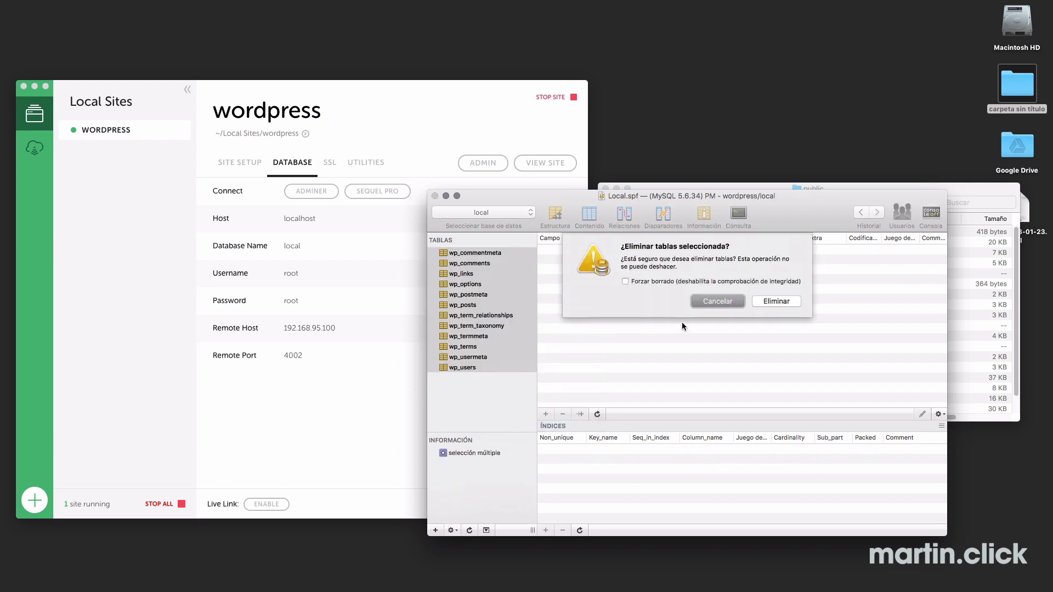
{"action": "left_click", "coordinate": [762, 301]}
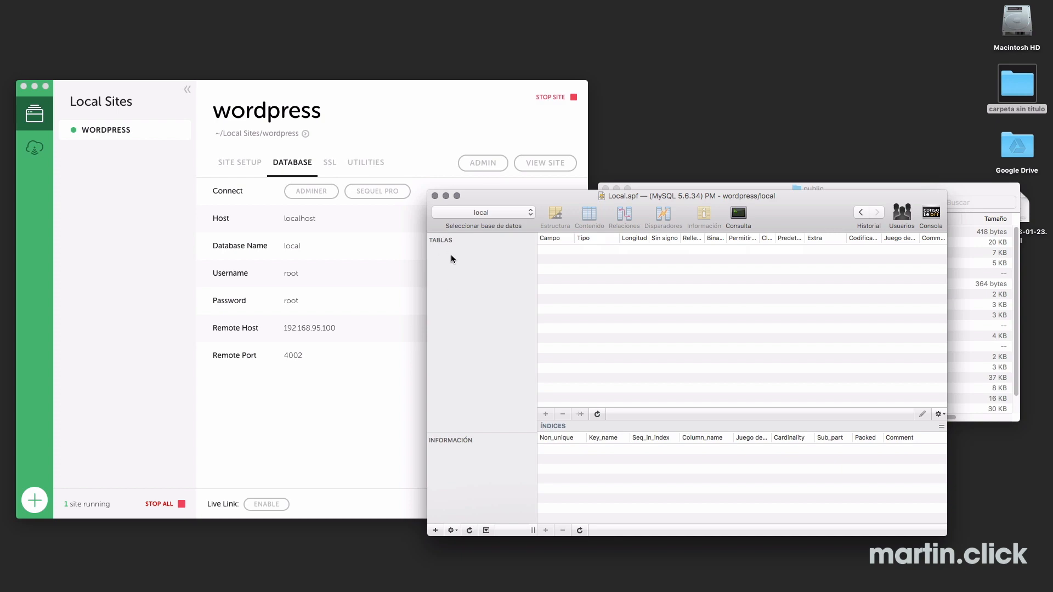
{"action": "key", "text": "ctrl+Right"}
{"action": "key", "text": "super+r"}
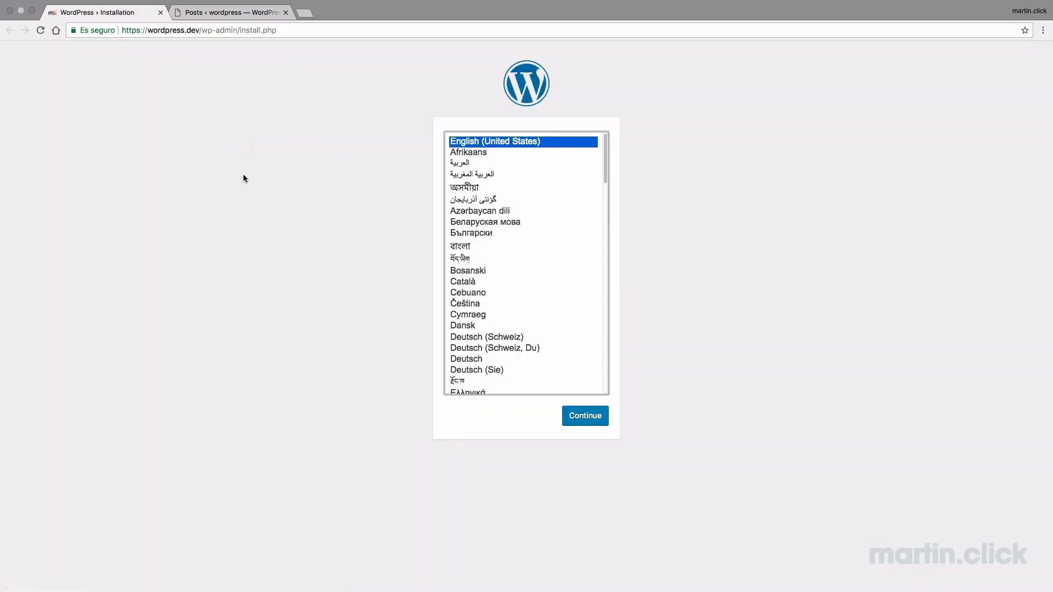
Import local_2018-01-23.sql into the local database via Sequel Pro's Archivo > Importar…
{"action": "key", "text": "ctrl+Left"}
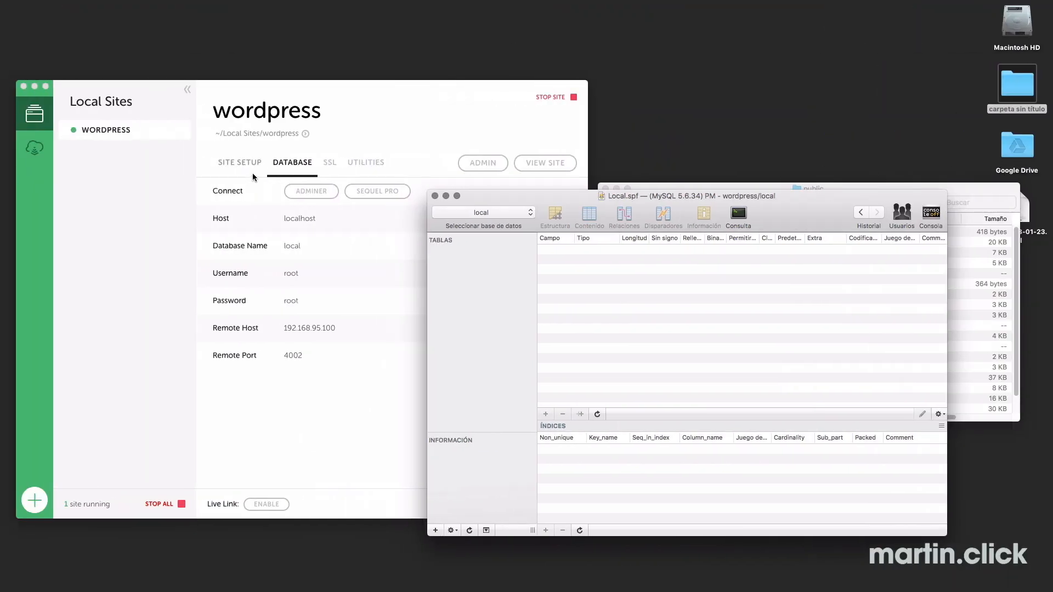
{"action": "mouse_move", "coordinate": [189, 4]}
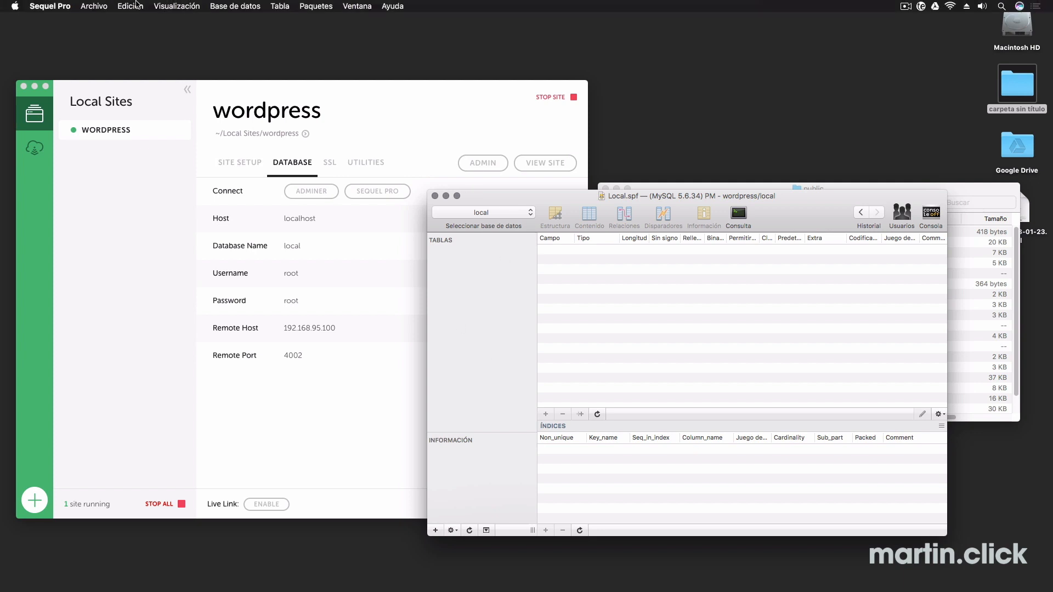
{"action": "left_click", "coordinate": [94, 6]}
{"action": "left_click", "coordinate": [98, 132]}
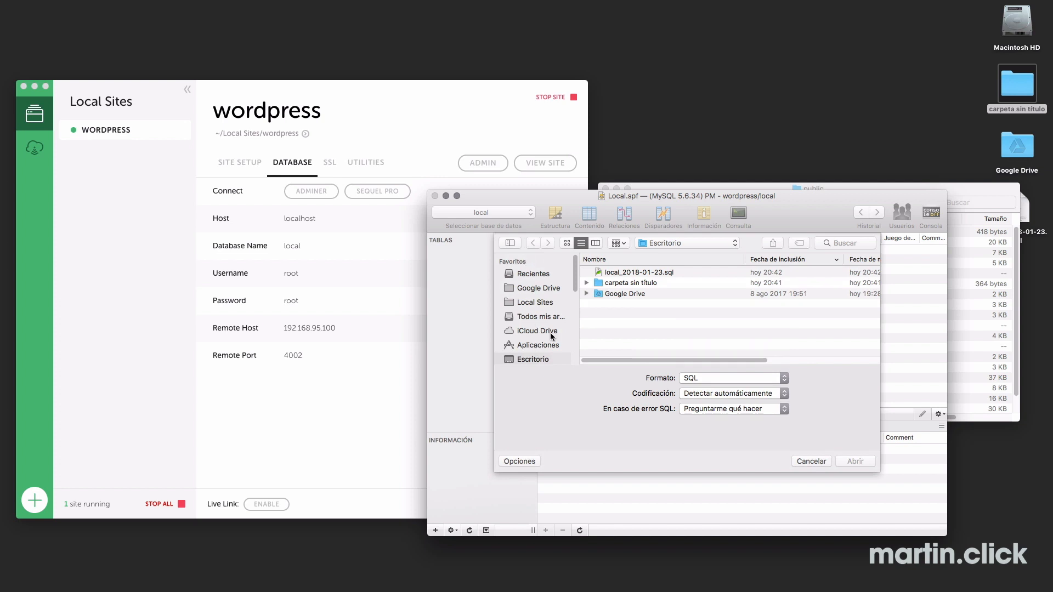
{"action": "left_click", "coordinate": [624, 273]}
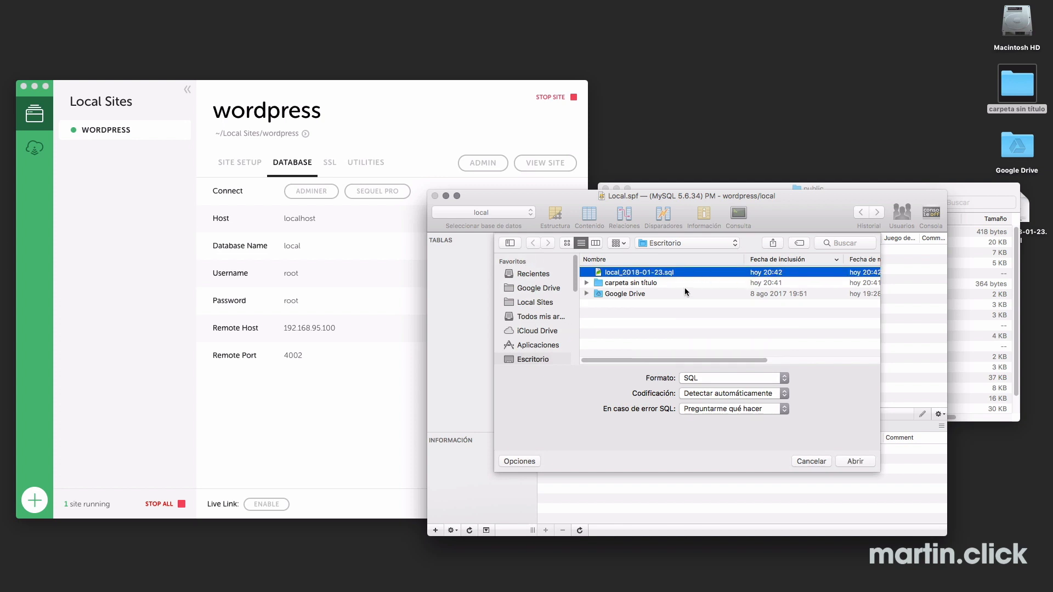
{"action": "left_click", "coordinate": [858, 462]}
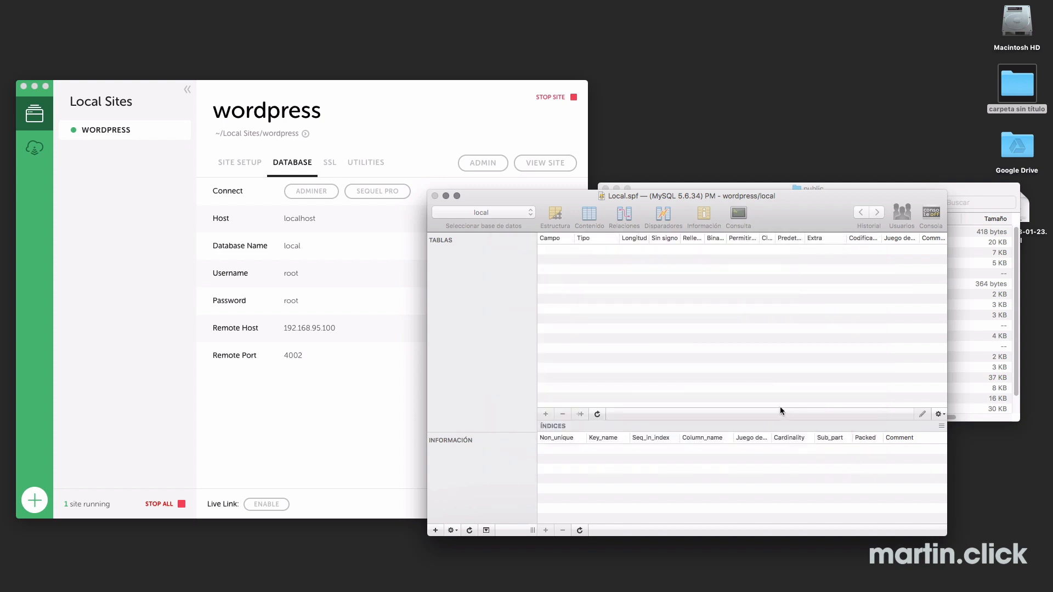
{"action": "key", "text": "ctrl+Right"}
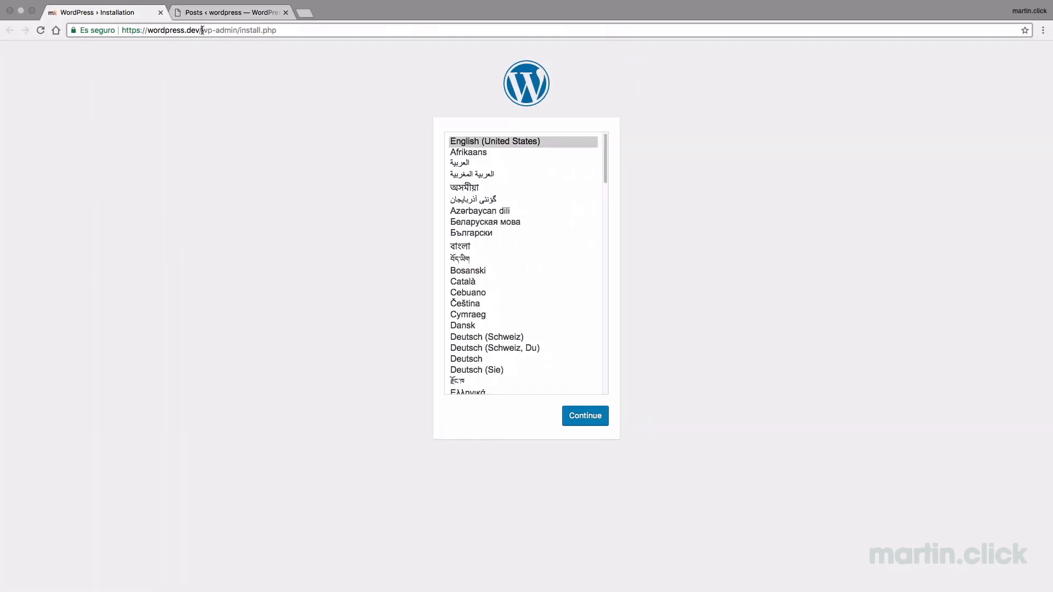
{"action": "left_click_drag", "start_coordinate": [201, 30], "coordinate": [277, 30]}
{"action": "key", "text": "BackSpace"}
{"action": "key", "text": "Return"}
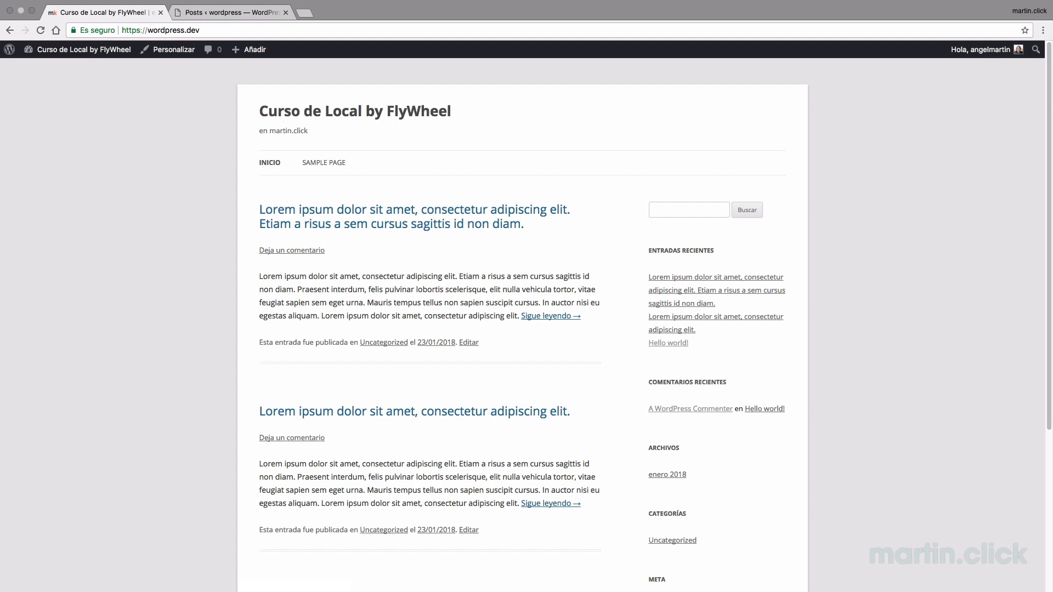
{"action": "left_click", "coordinate": [211, 12]}
{"action": "left_click", "coordinate": [41, 55]}
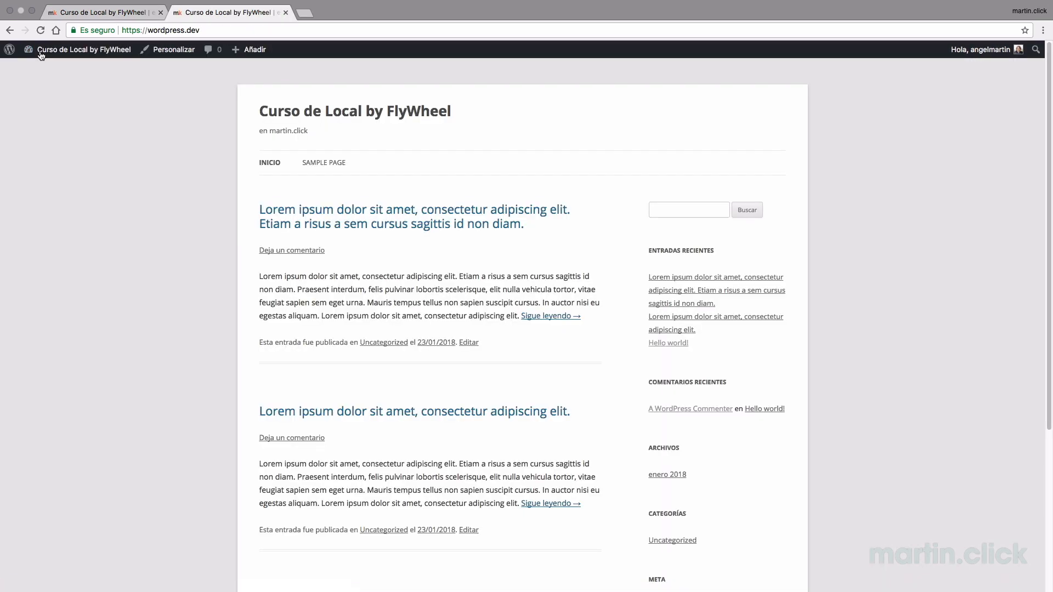
Check the migrated site's Escritorio, its three Entradas, and Español in Ajustes > Generales
{"action": "left_click", "coordinate": [42, 68]}
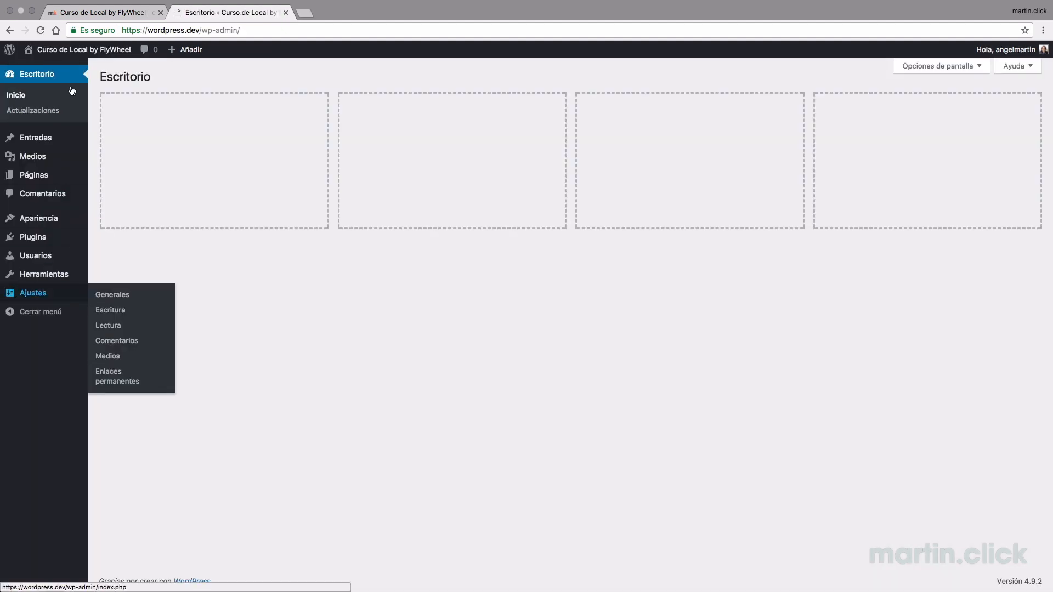
{"action": "mouse_move", "coordinate": [50, 139]}
{"action": "left_click", "coordinate": [106, 138]}
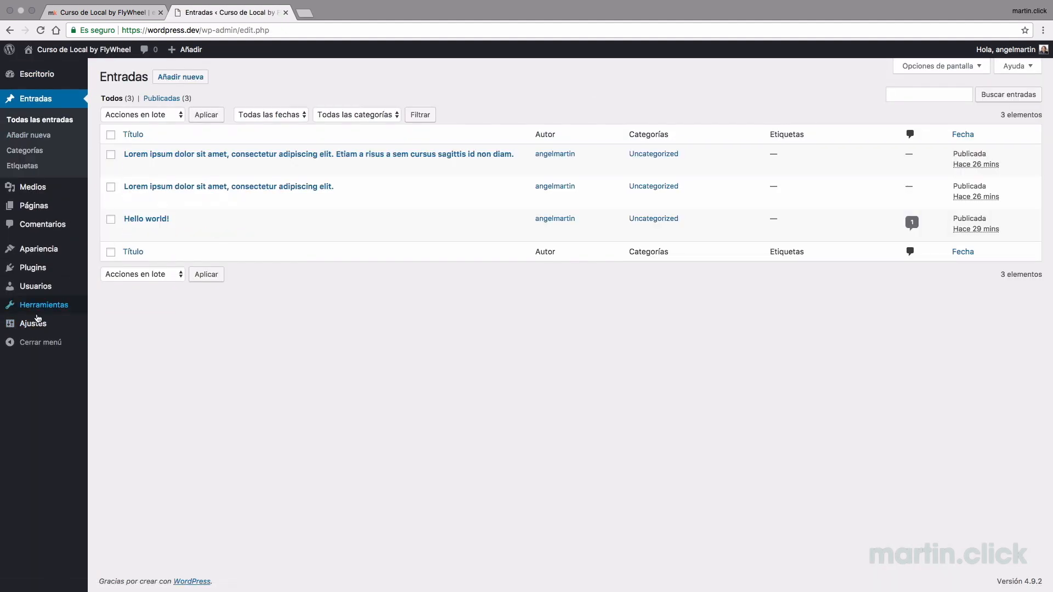
{"action": "mouse_move", "coordinate": [38, 323]}
{"action": "left_click", "coordinate": [107, 329]}
{"action": "scroll", "coordinate": [177, 369], "scroll_direction": "down", "scroll_amount": 5}
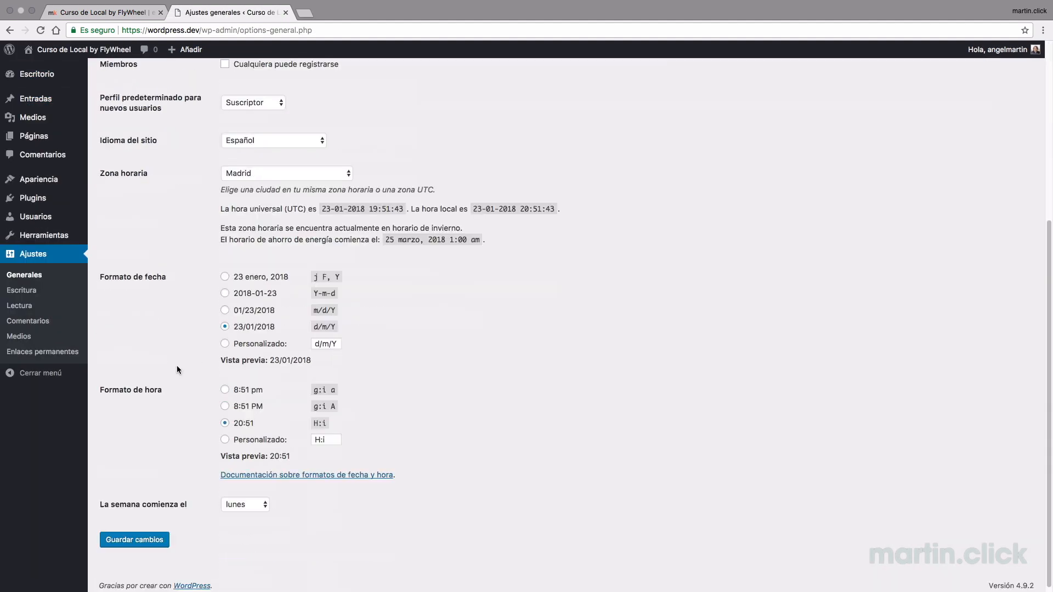
{"action": "scroll", "coordinate": [177, 363], "scroll_direction": "up", "scroll_amount": 5}
{"action": "key", "text": "ctrl+Left"}
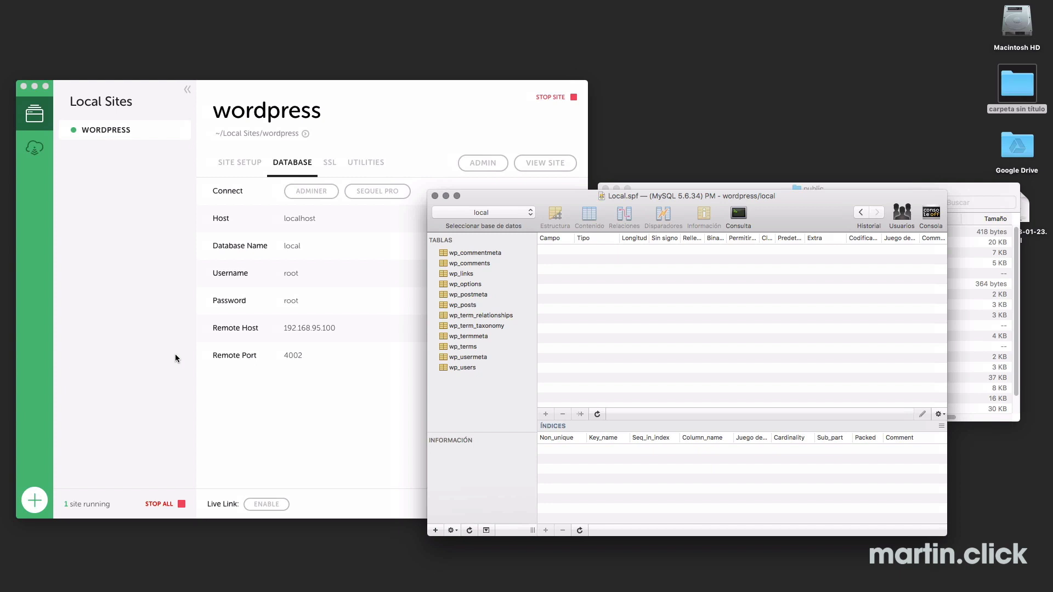
{"action": "left_click", "coordinate": [952, 186]}
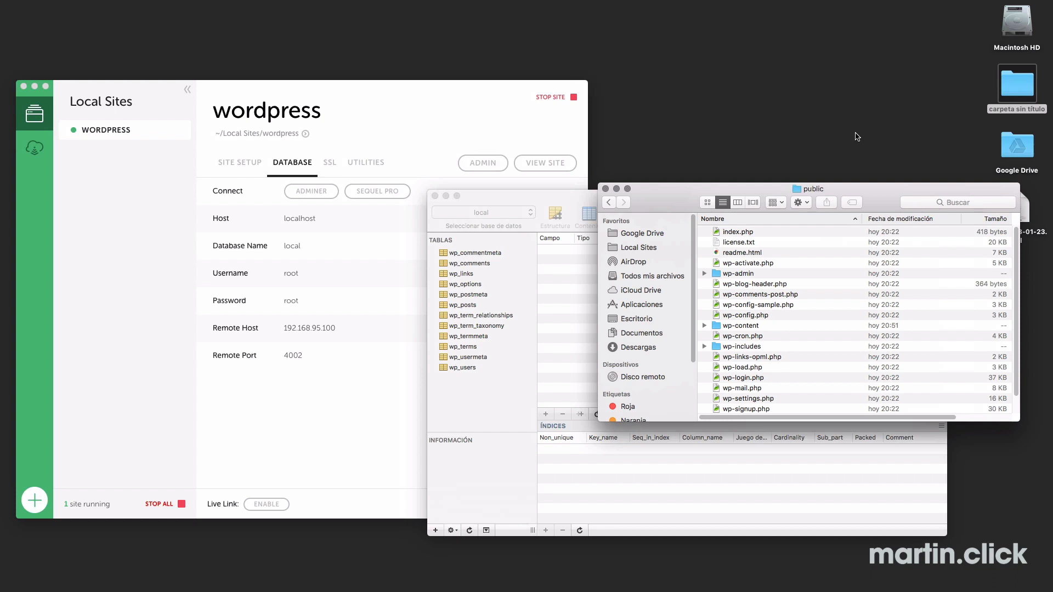
{"action": "left_click", "coordinate": [505, 197]}
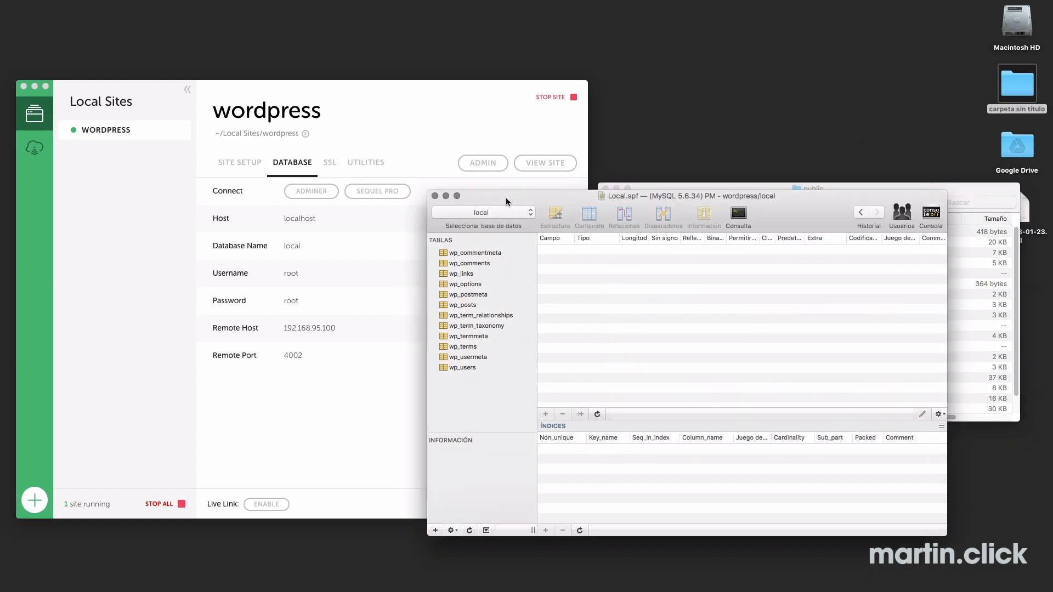